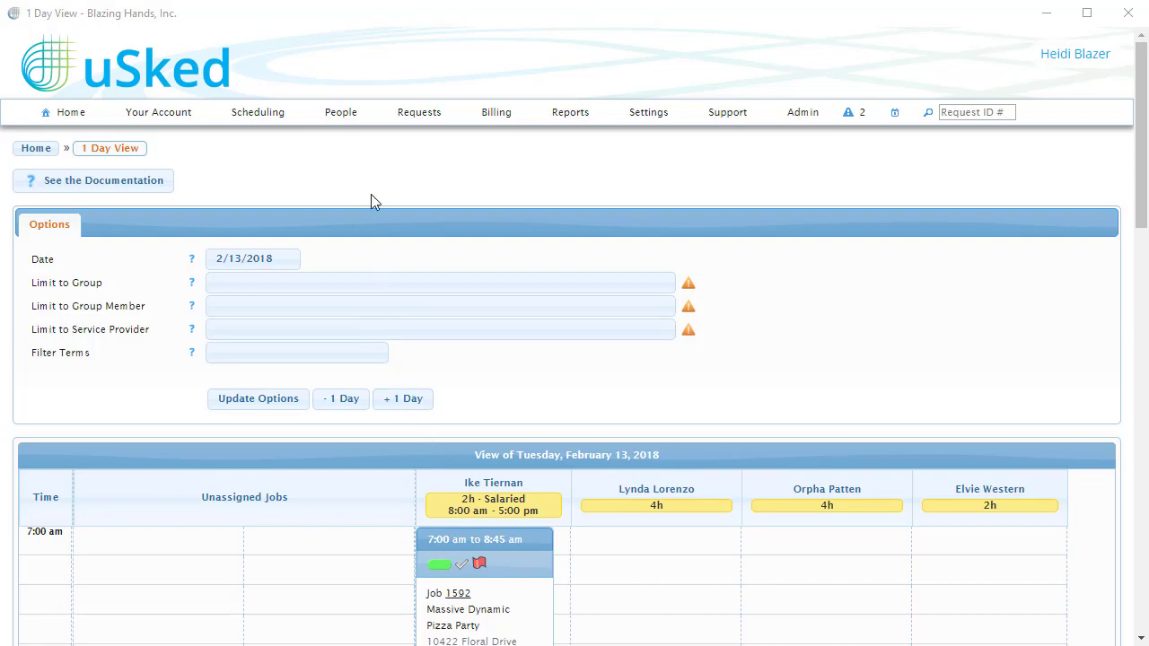
- Open the Acme Corporation group for editing from the list of groups
click(347, 119)
click(350, 164)
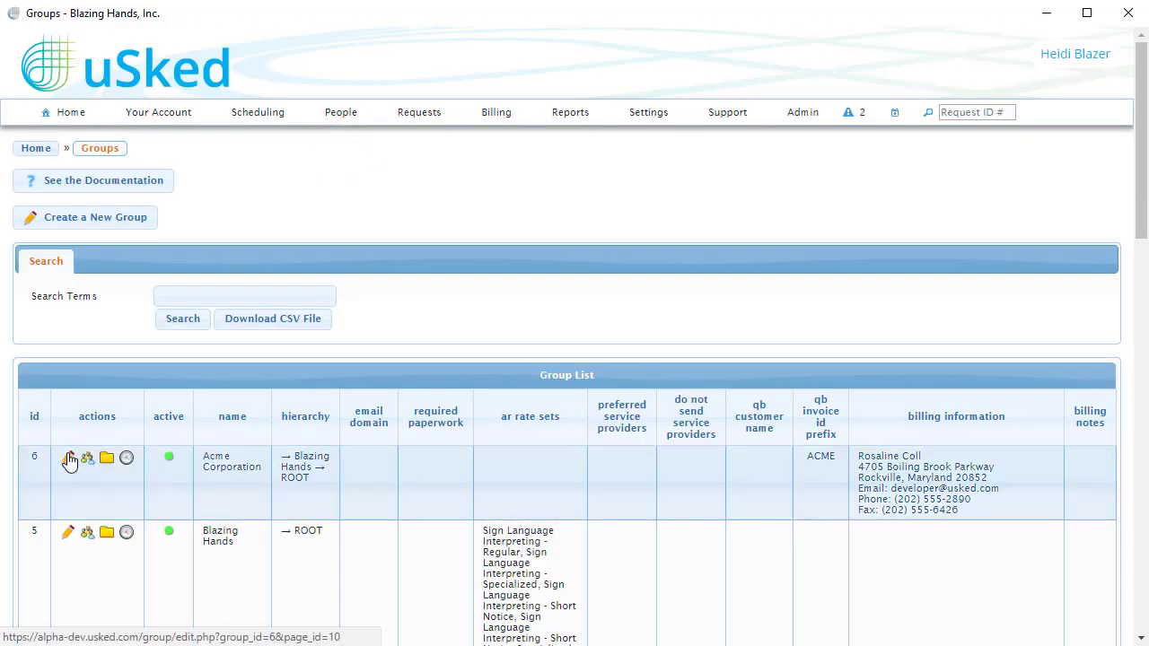
click(69, 458)
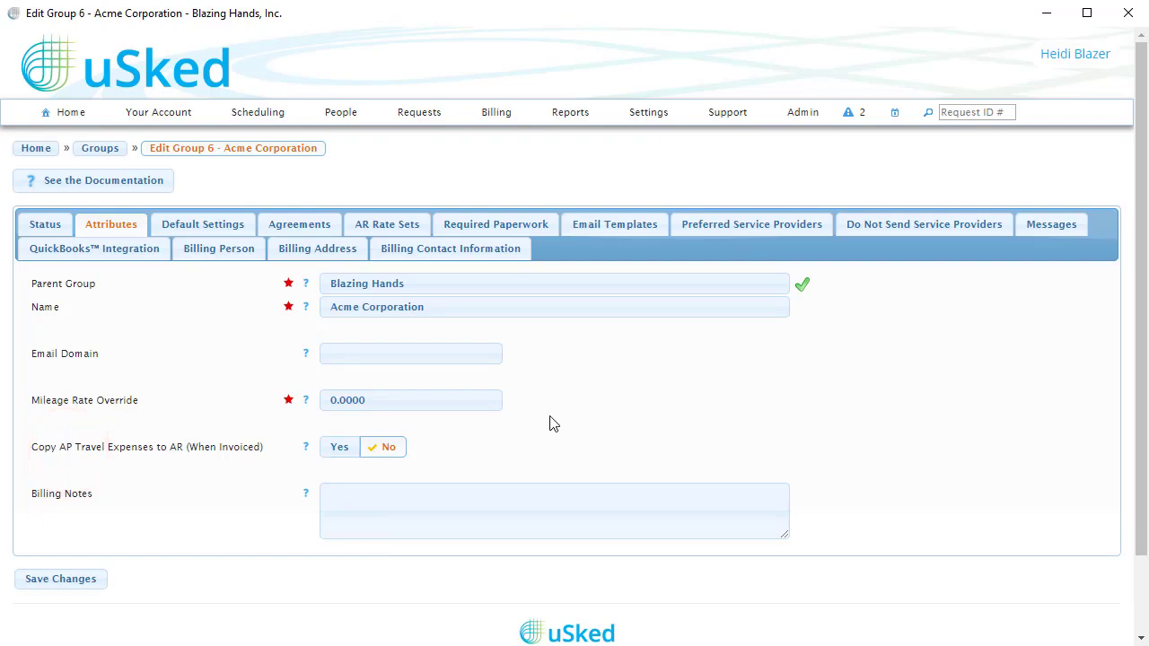
- Review Acme Corporation's QuickBooks integration settings, billing address and billing contact information
click(141, 256)
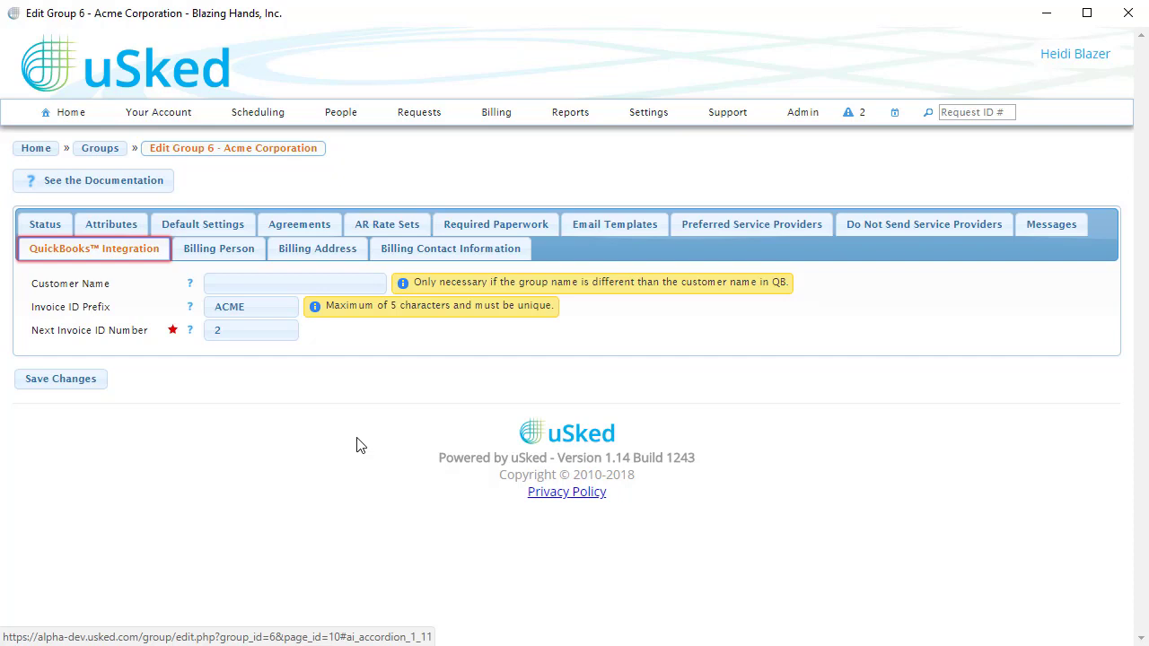
click(346, 255)
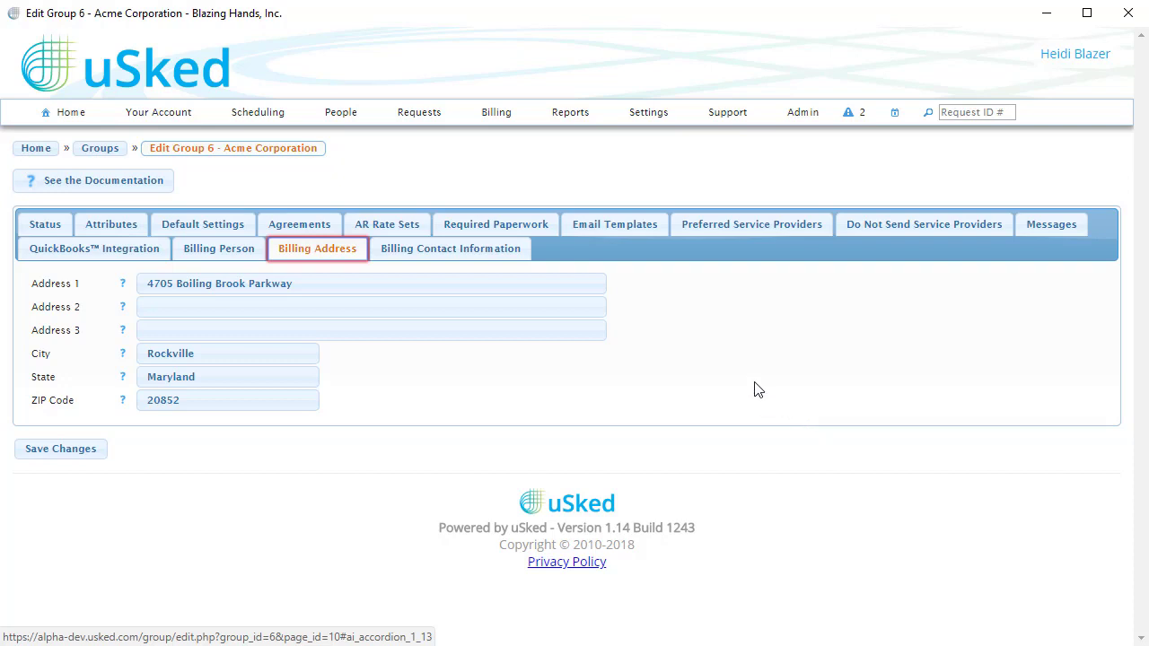
click(516, 256)
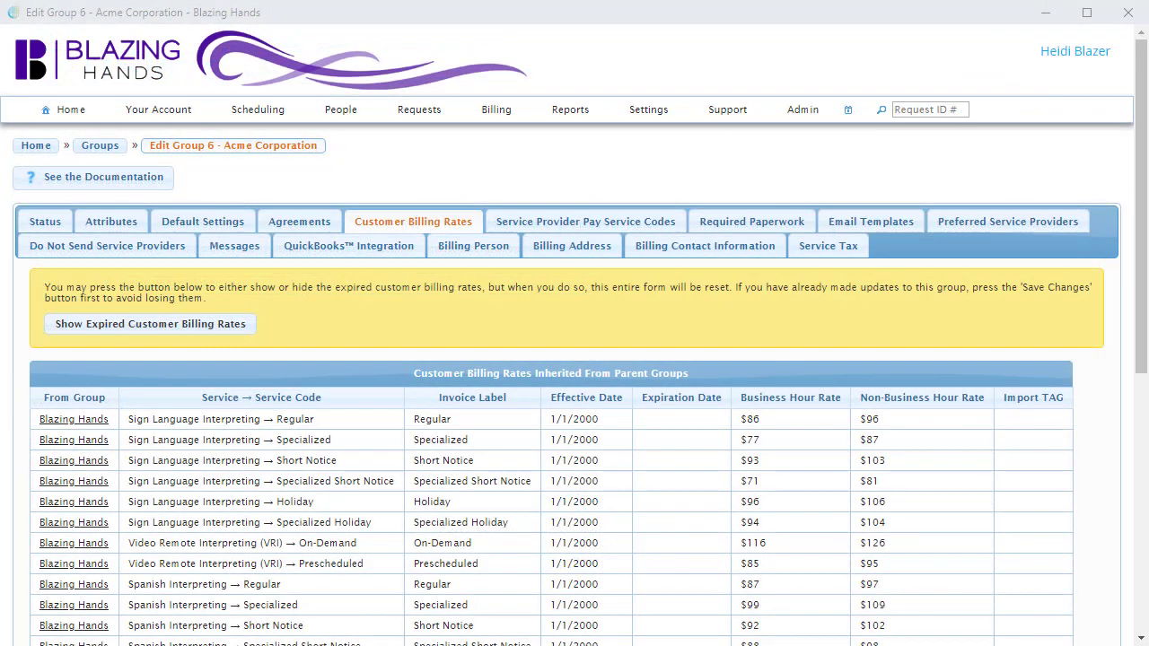
- In the group's Super Special Rate customer billing rate, set the travel expense tag to TRA-EXP and the travel miles tag to TRA-MIL
click(441, 222)
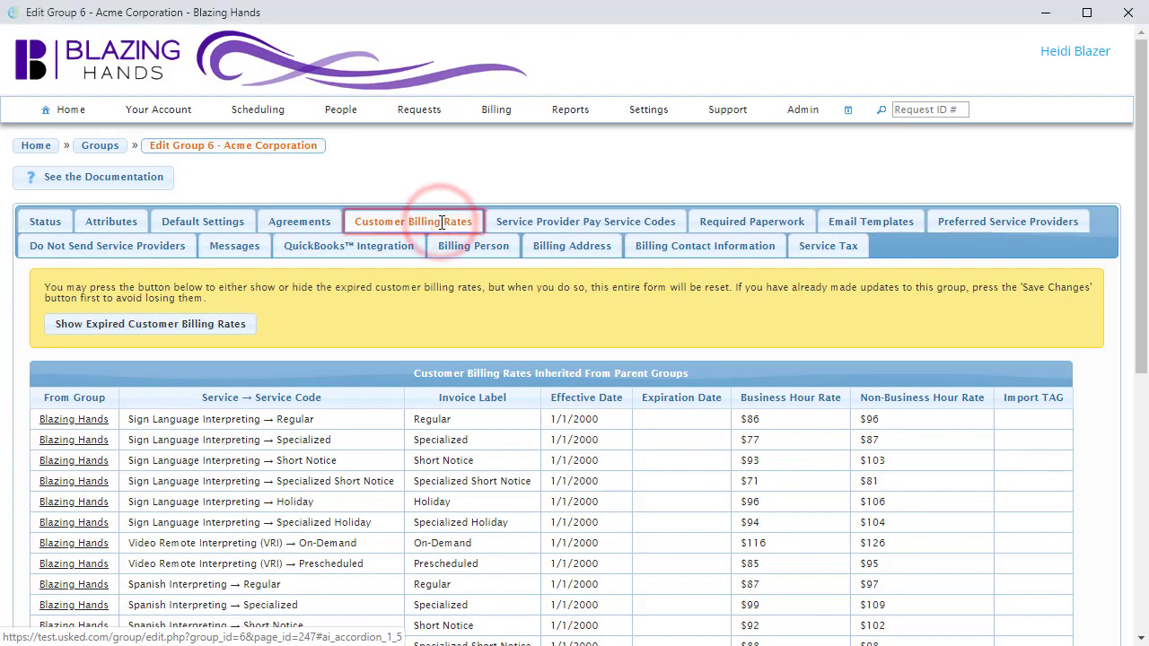
drag(1141, 319, 1075, 530)
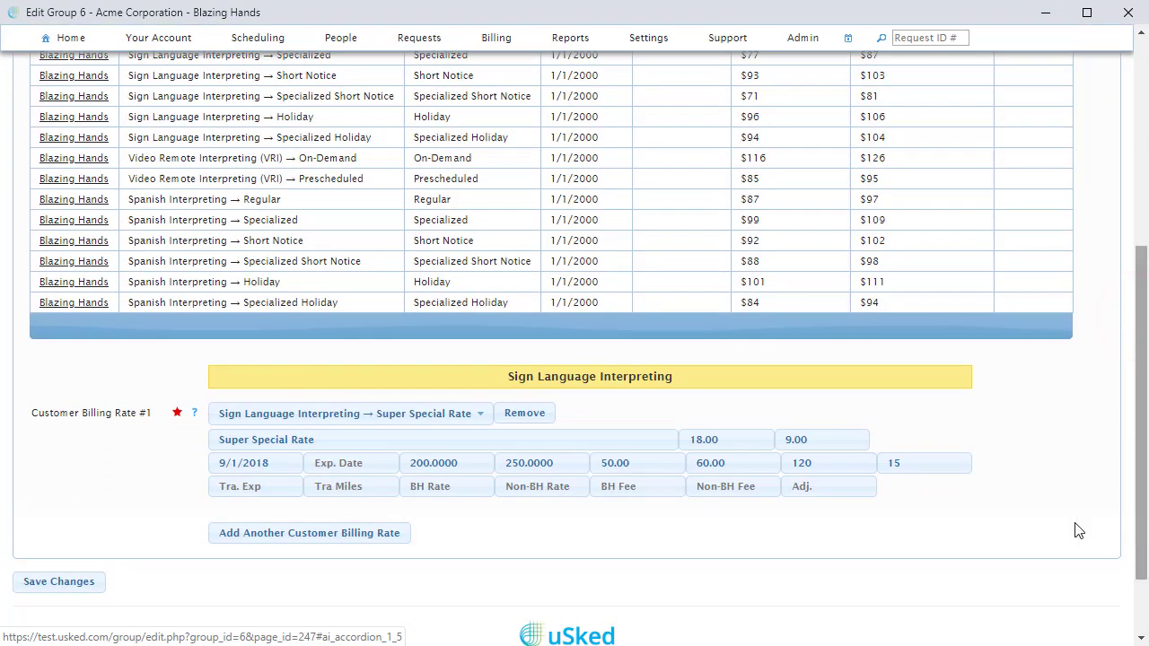
click(272, 485)
text(TRA-EXP)
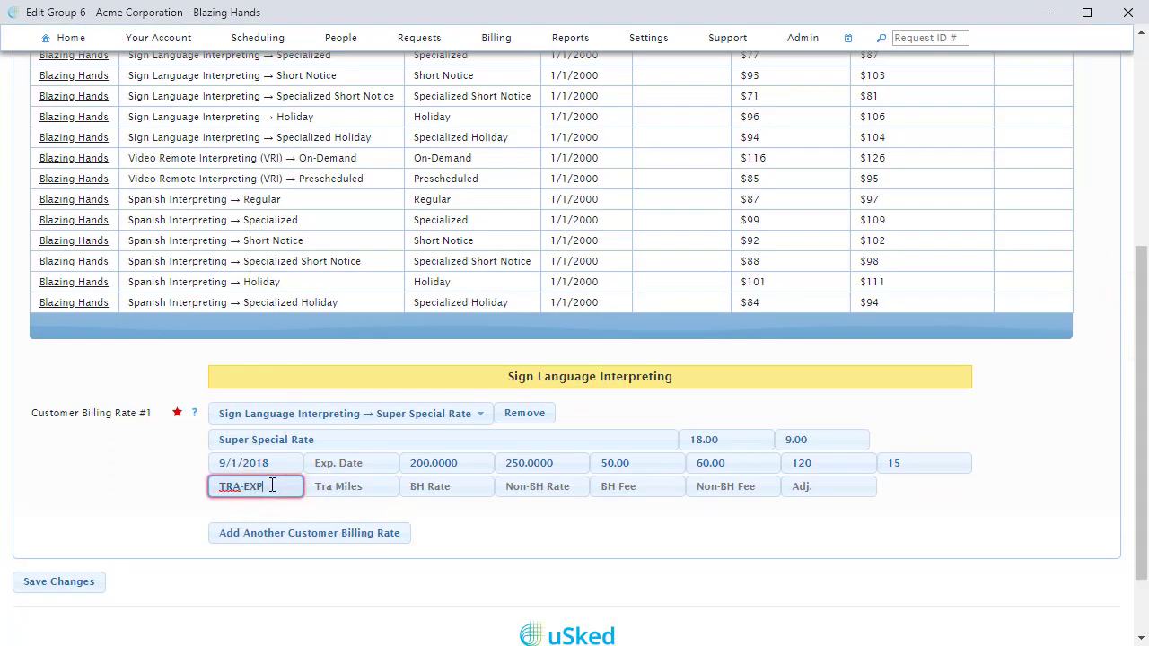
key(Tab)
text(TRA-MIL)
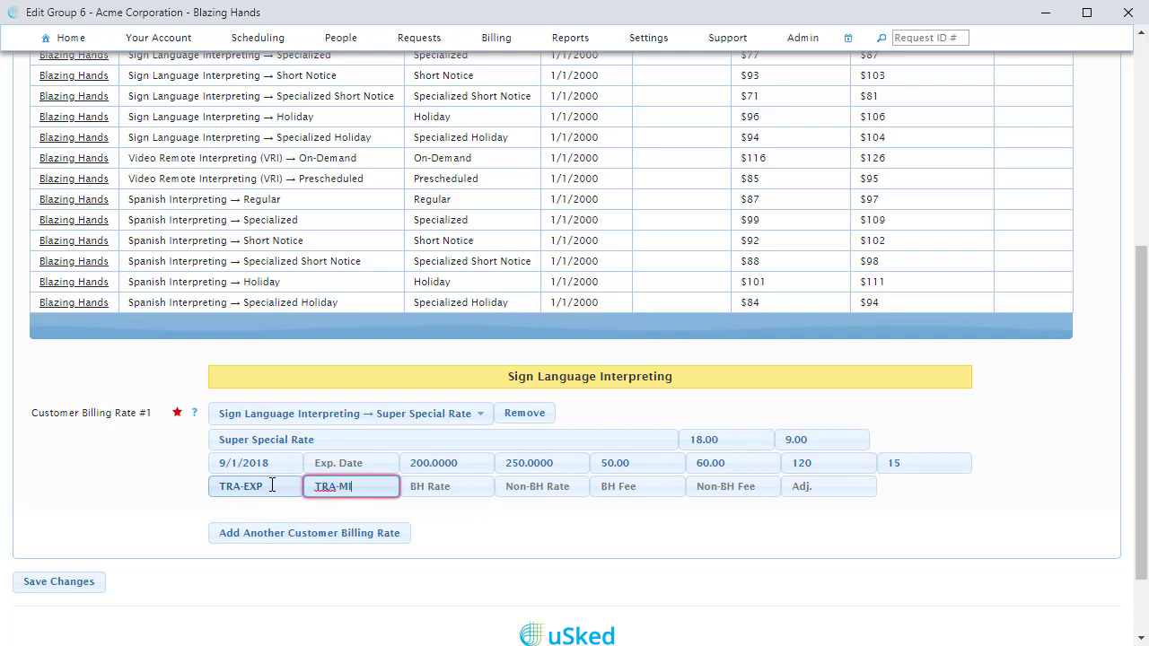
- Set the Super Special Rate's business-hour rate tag to BH and its non-business-hour rate tag to NBH
key(Tab)
text(BH)
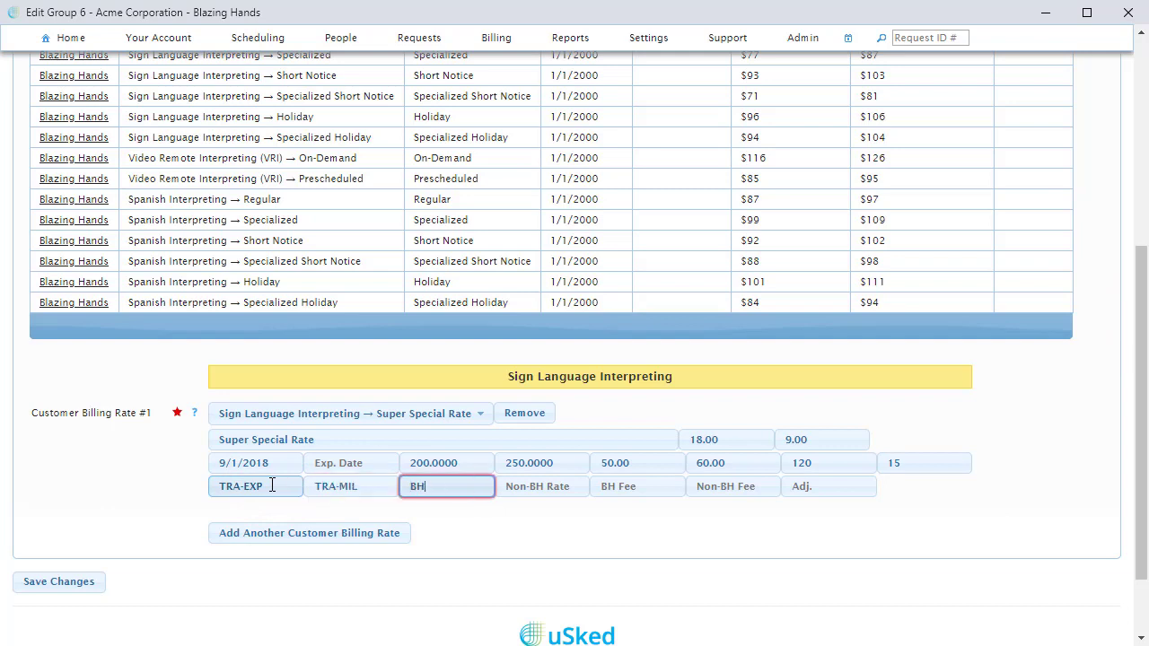
key(Tab)
text(NBH)
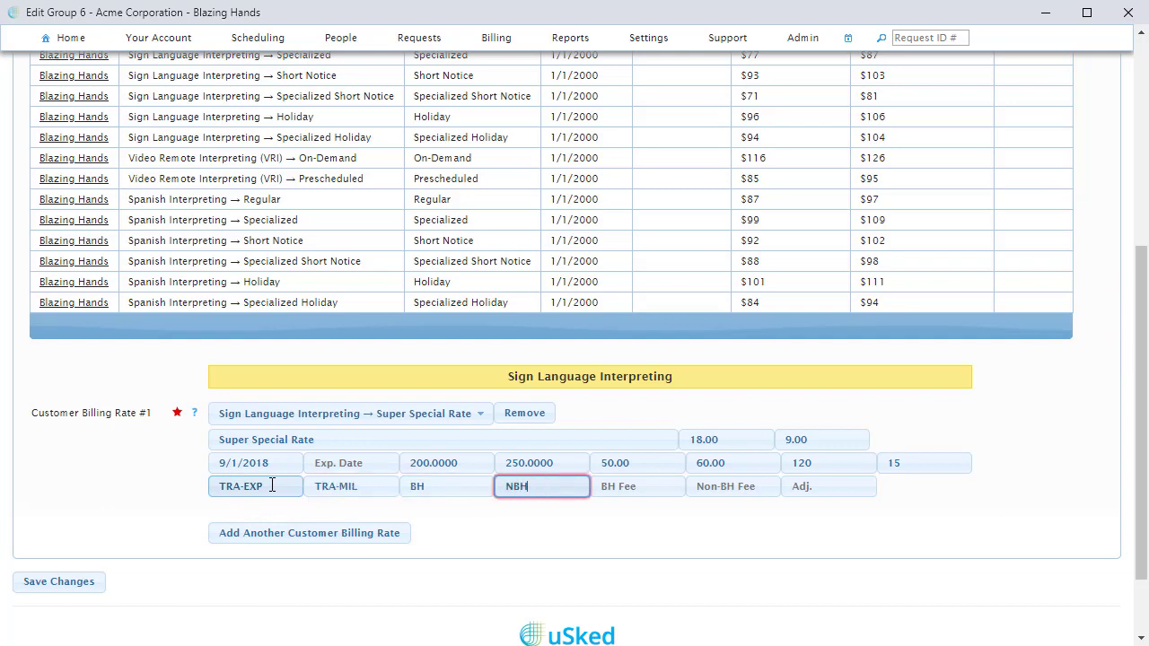
- Set the Super Special Rate's fee tags to BH-F for business hours and NBH-F for non-business hours, and its adjustment tag to ADJ
key(Tab)
text(BH-F)
key(Tab)
text(N)
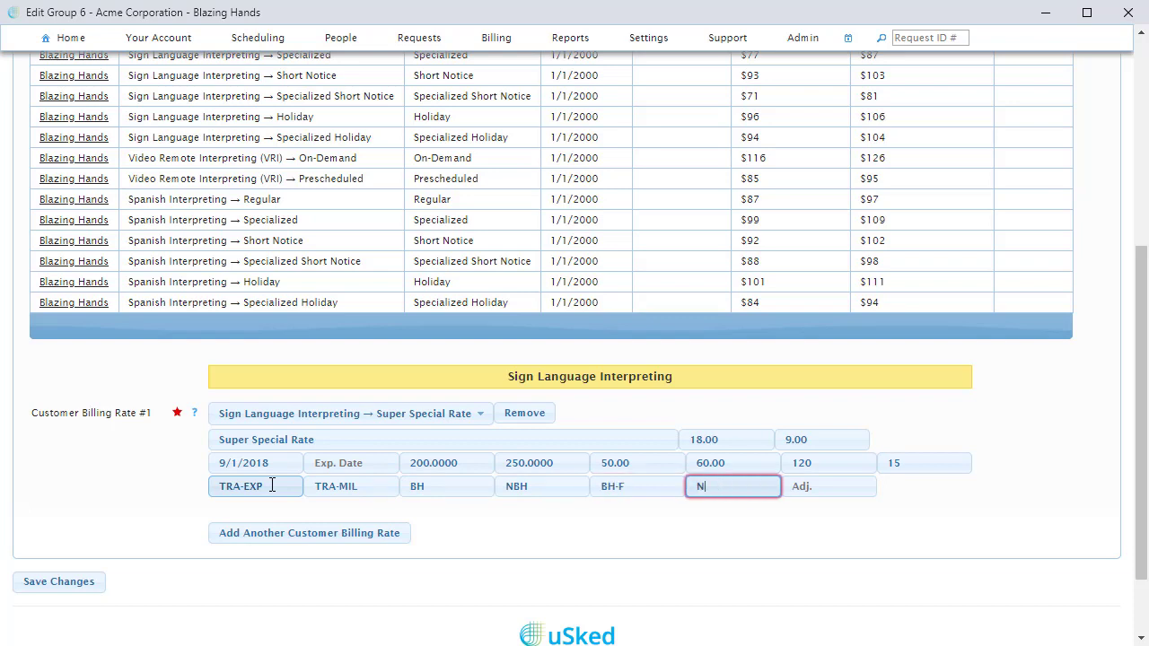
text(BH-F)
key(Tab)
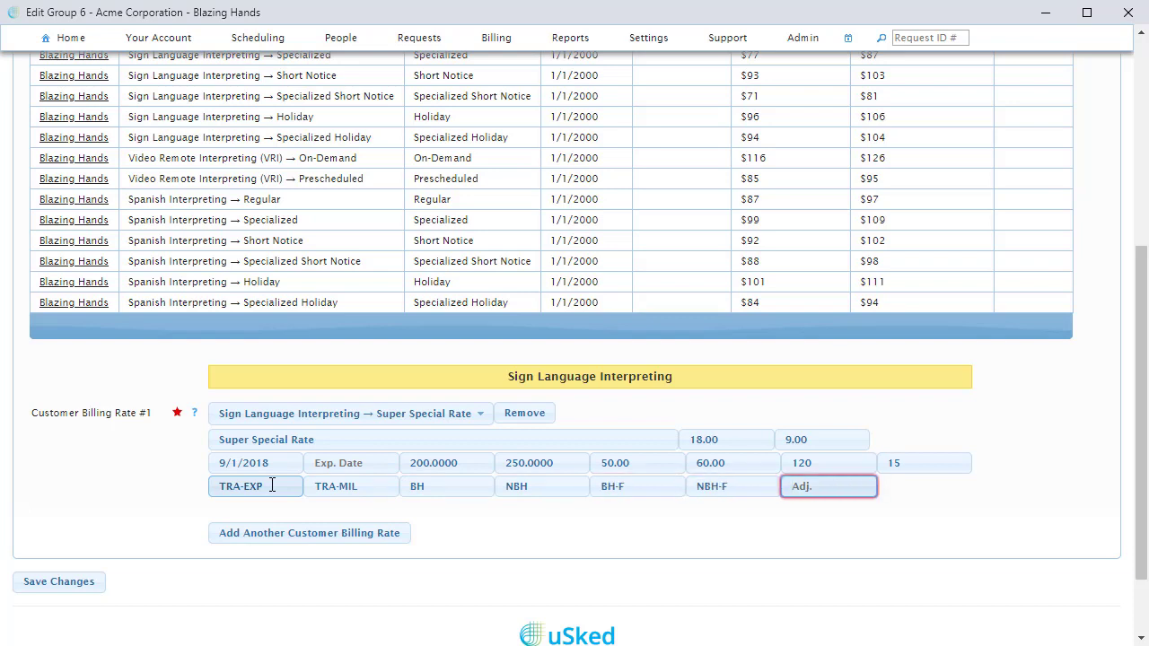
text(ADJ)
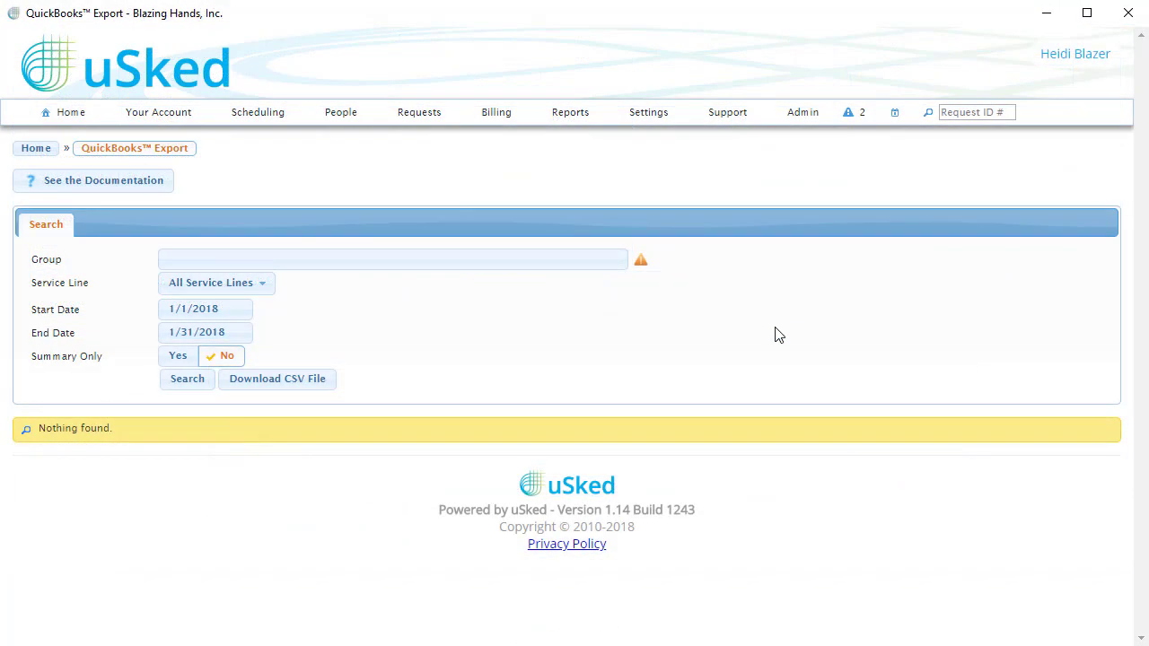
- Limit the QuickBooks Export search to the Acme Corporation group
click(544, 257)
text(acme)
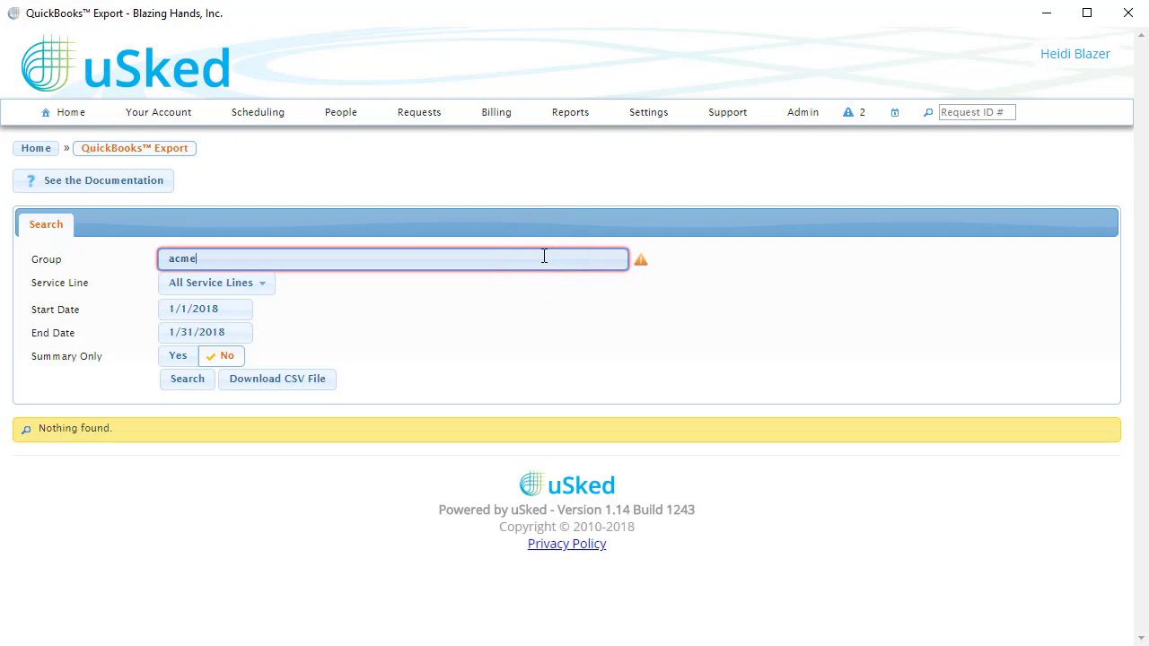
click(508, 281)
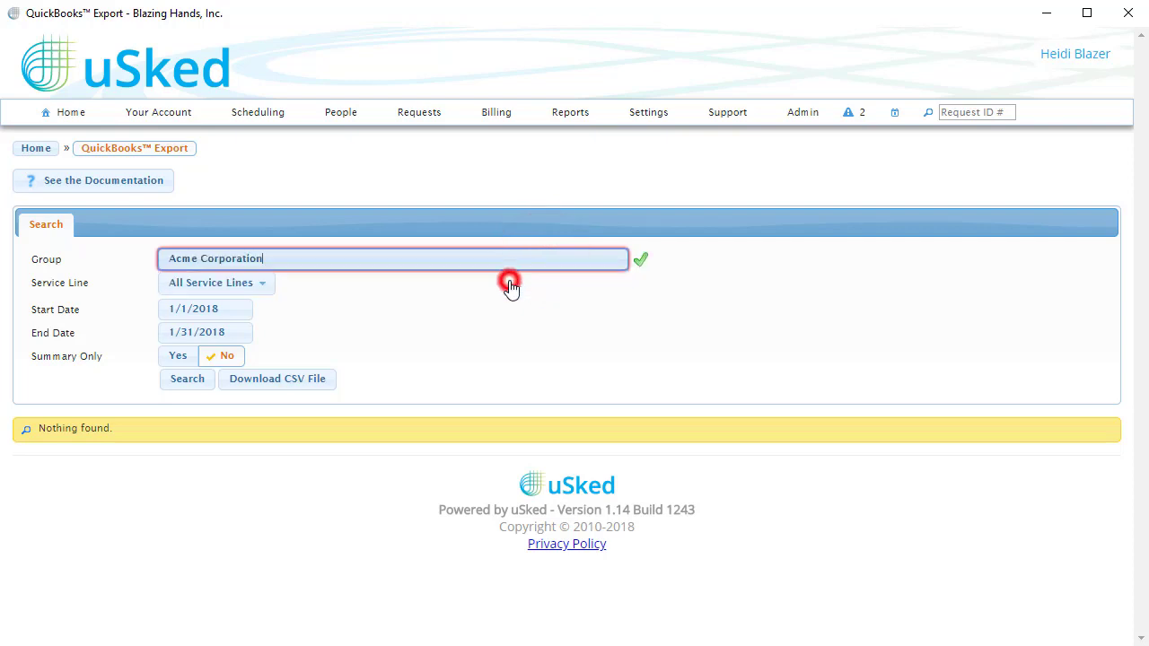
click(512, 315)
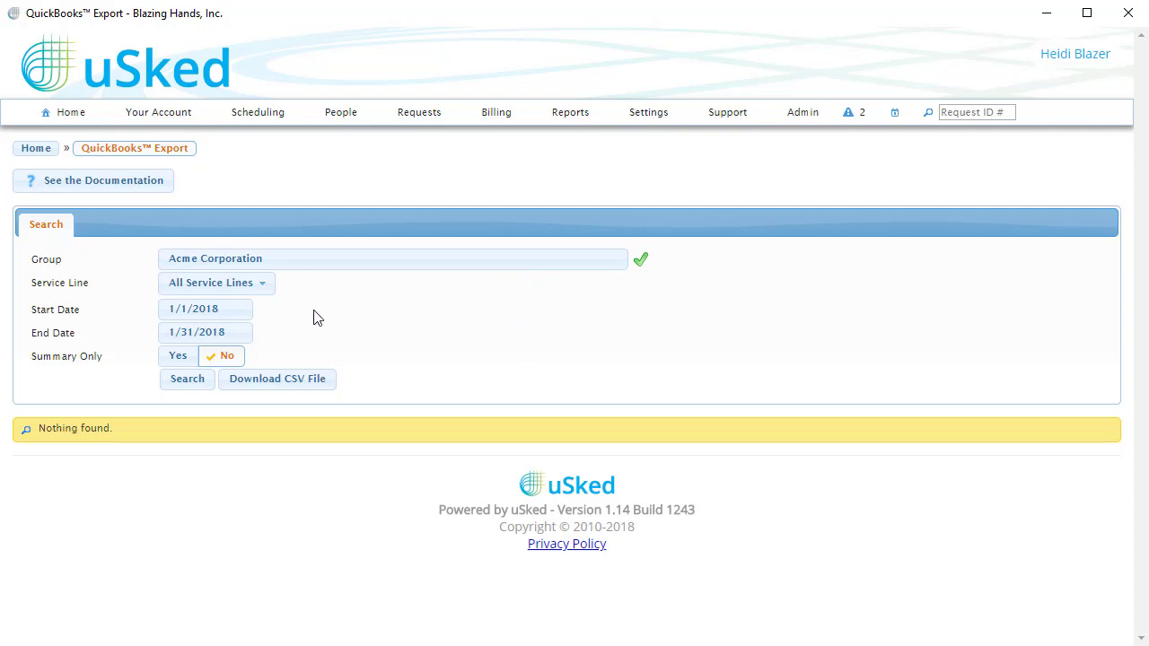
- Set the export's date range from 1/7/2018 to 1/13/2018
click(236, 307)
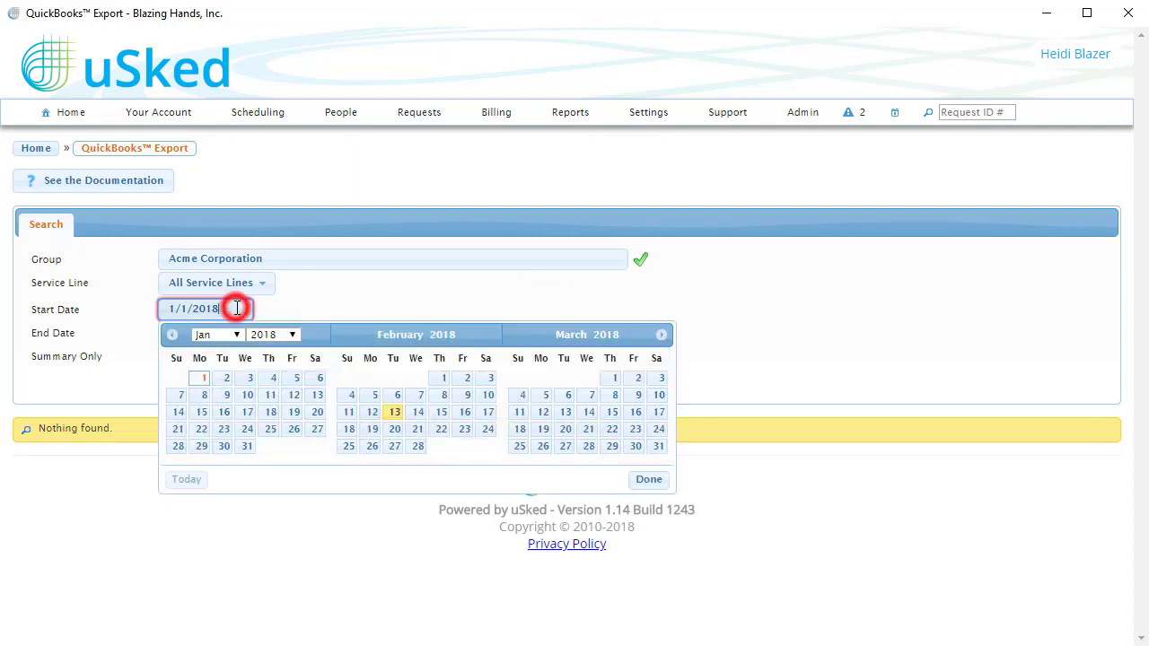
click(179, 394)
click(243, 331)
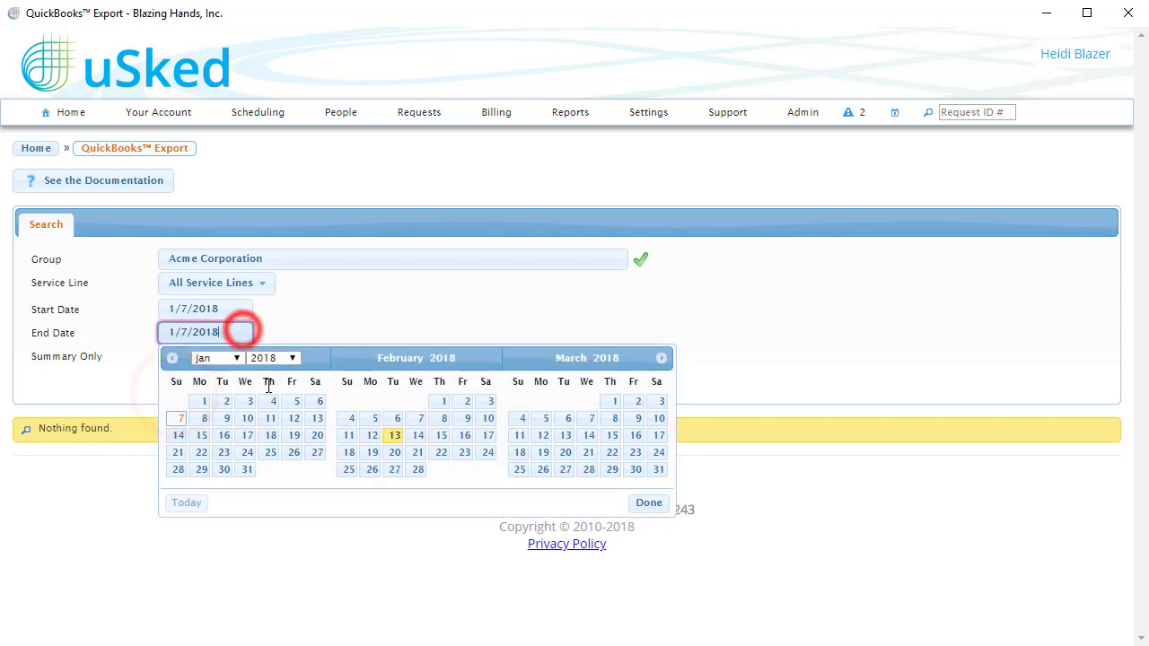
click(315, 418)
click(447, 354)
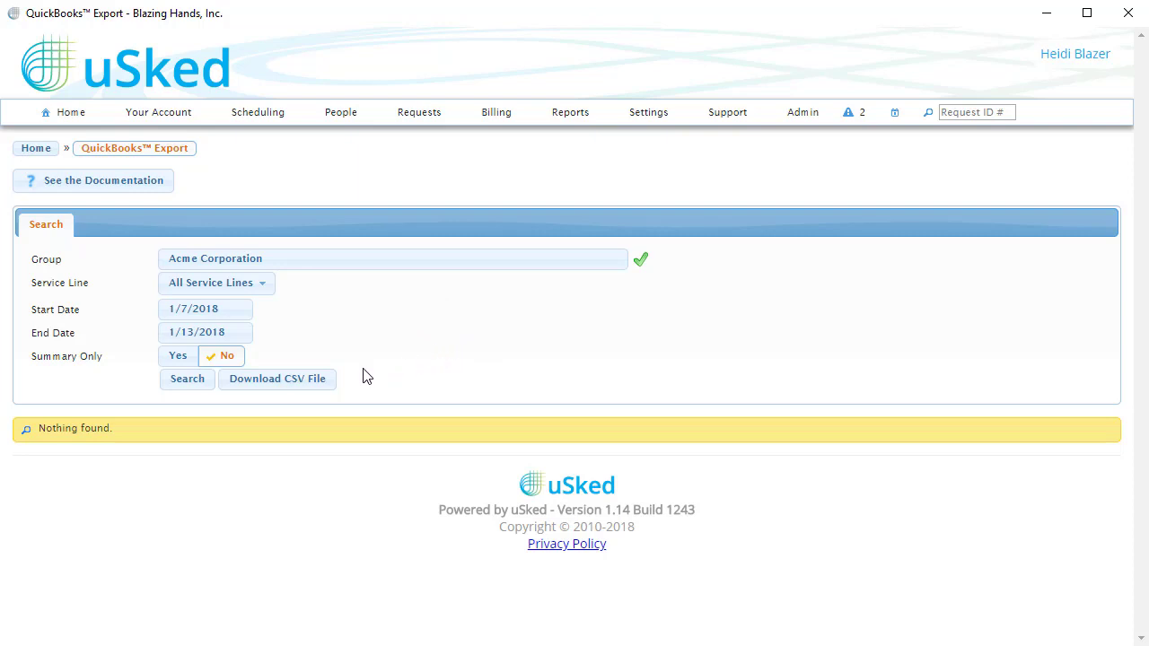
- Run the QuickBooks Export search and download the invoice data as a CSV file
click(196, 385)
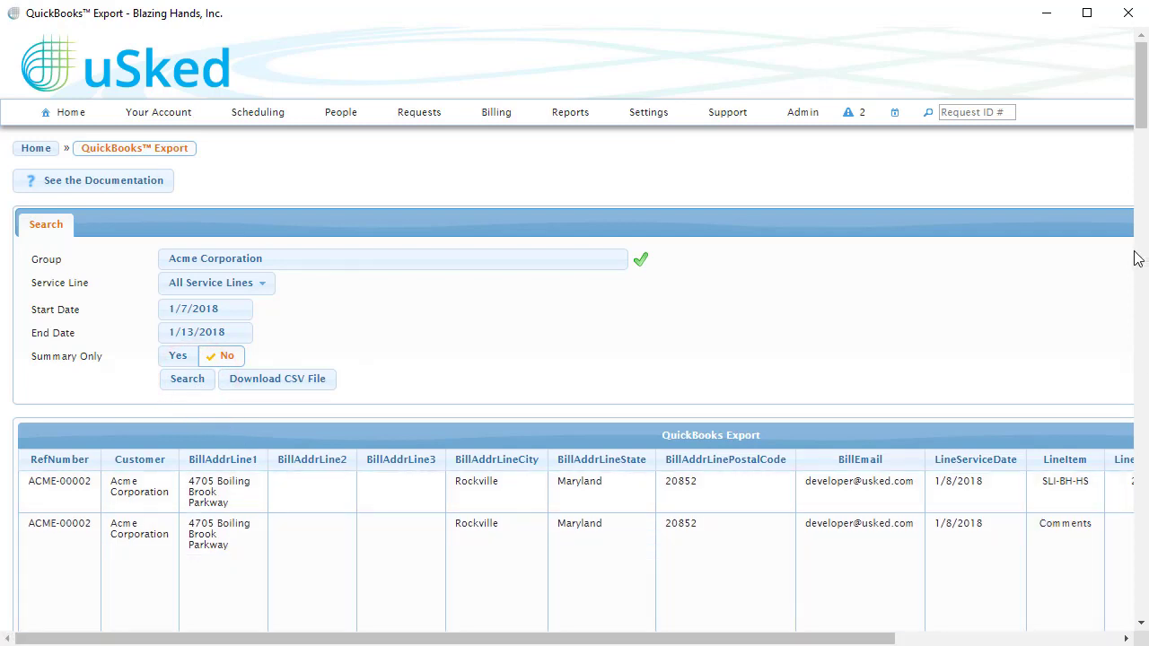
drag(1138, 111, 1094, 102)
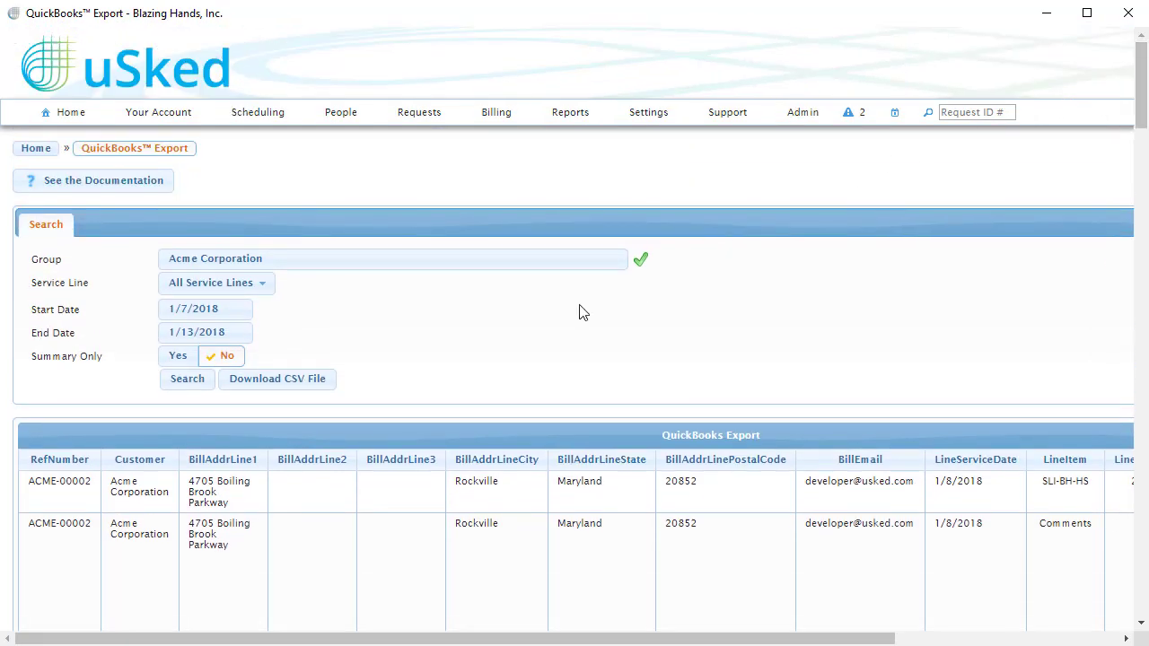
click(322, 384)
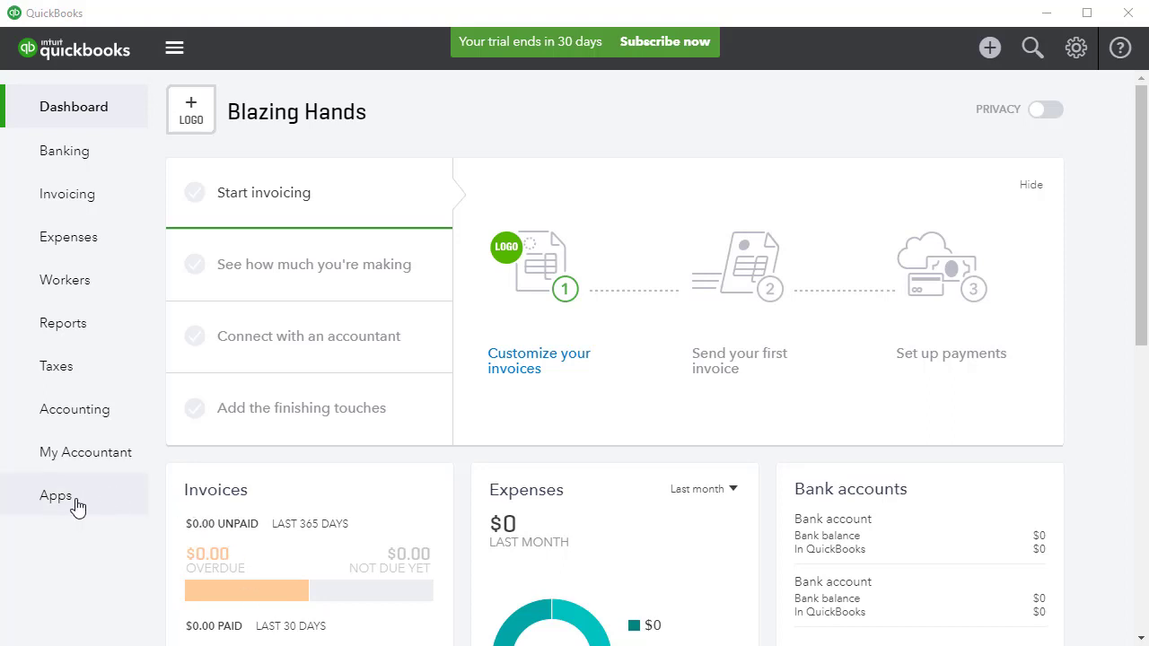
- Switch to QuickBooks, search its apps for "transaction pro" and open the Transaction Pro Importer/Exporter page
click(103, 502)
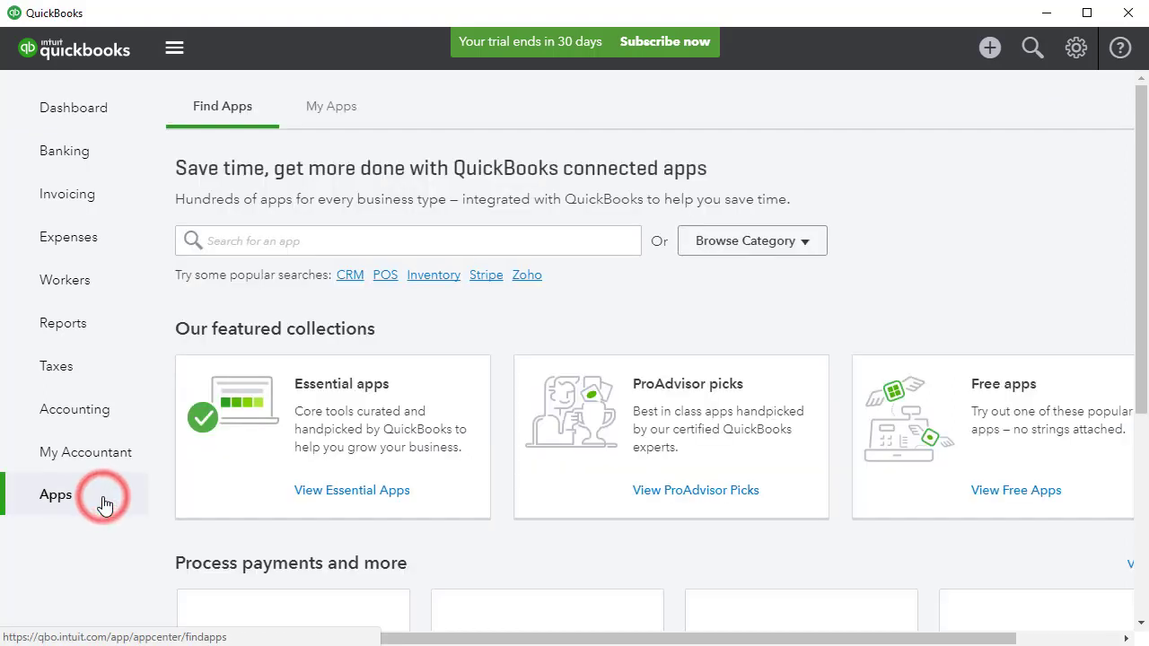
click(369, 240)
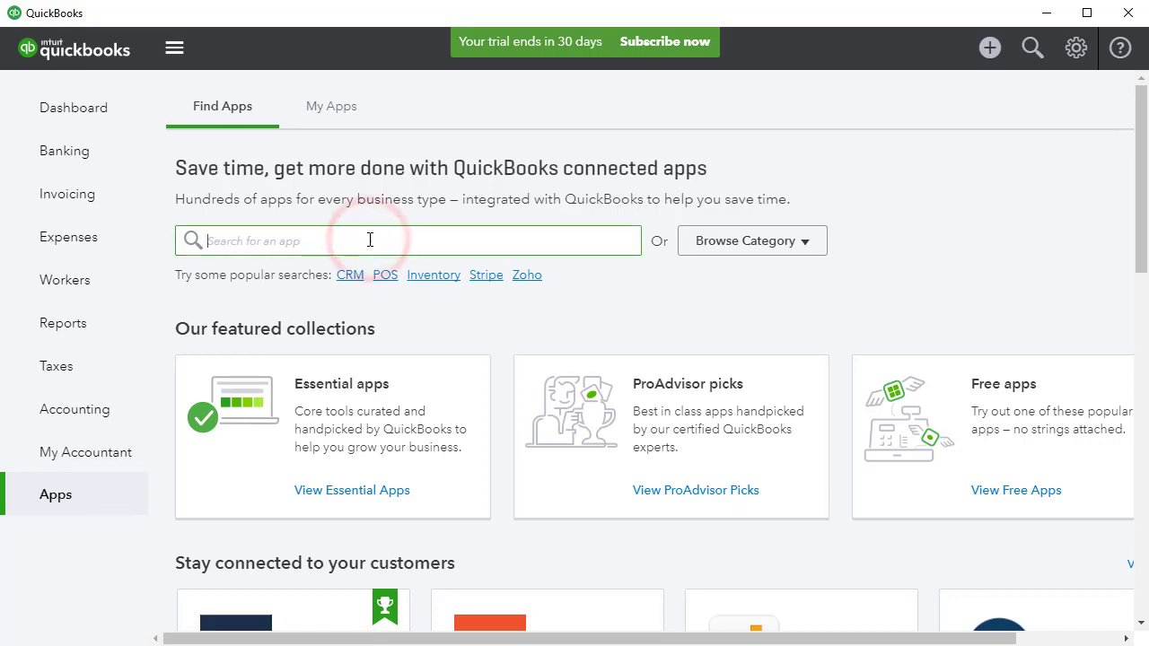
text(transaction pro)
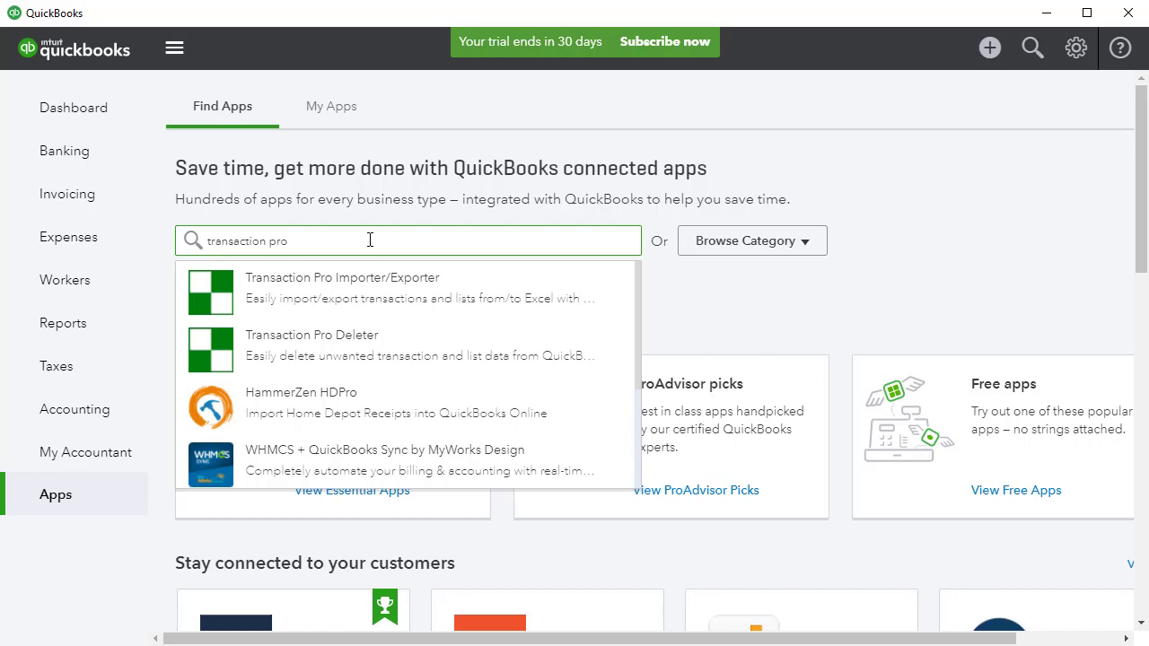
click(359, 292)
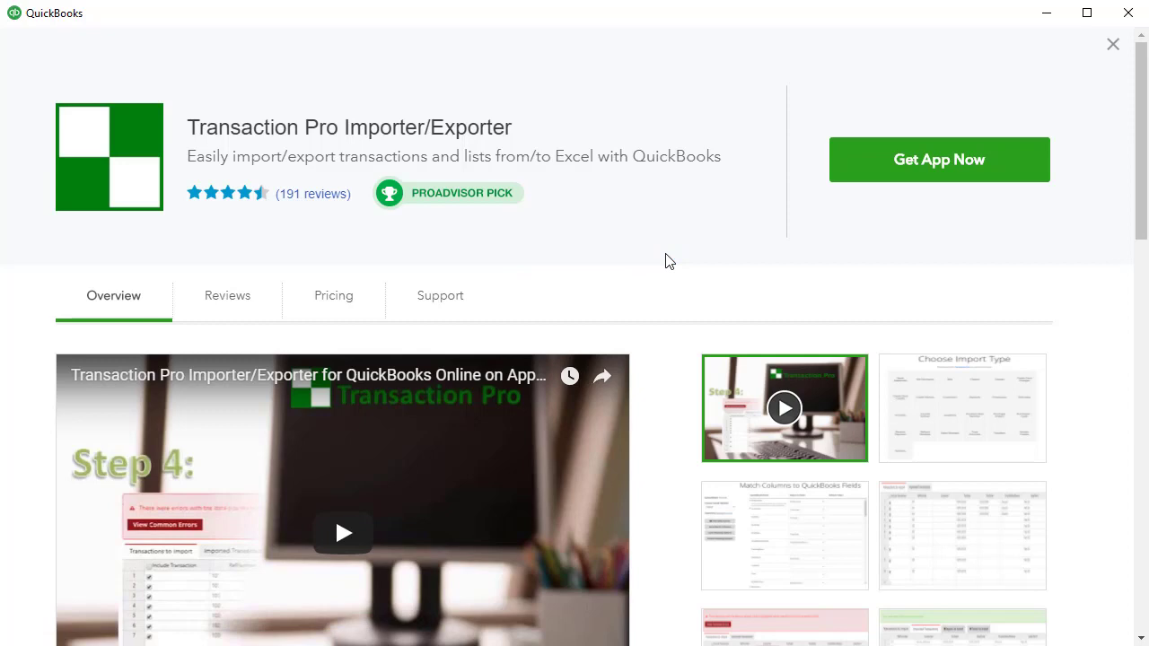
- Get Transaction Pro Importer/Exporter, authorize its data sharing with QuickBooks and agree to its terms and conditions
click(959, 162)
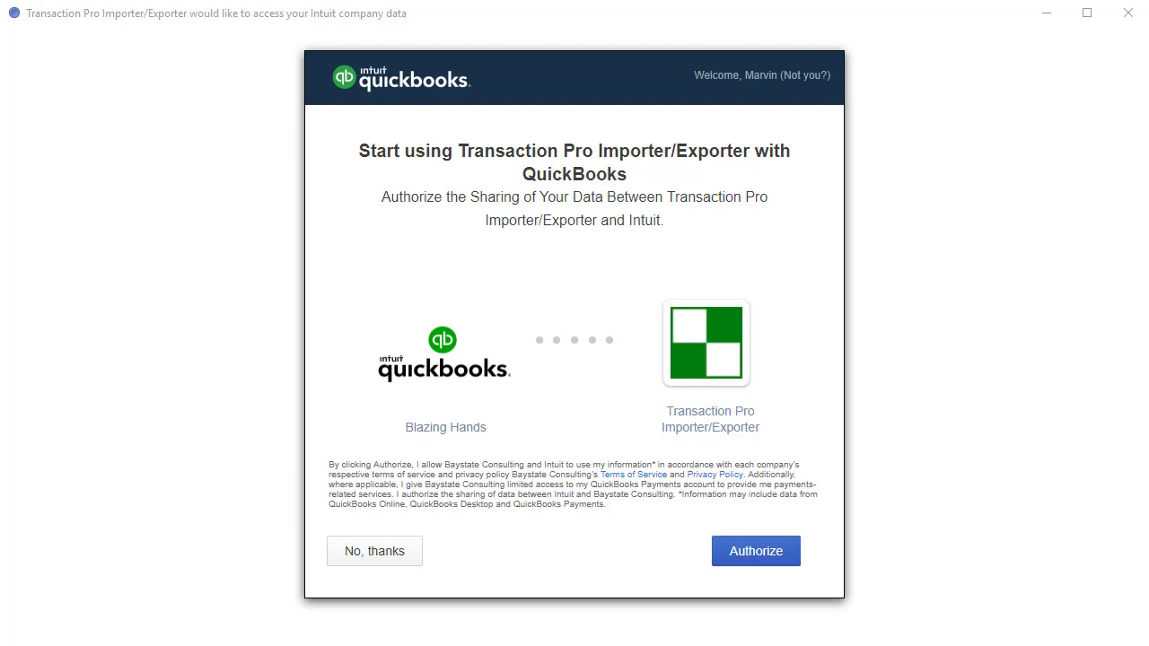
click(759, 558)
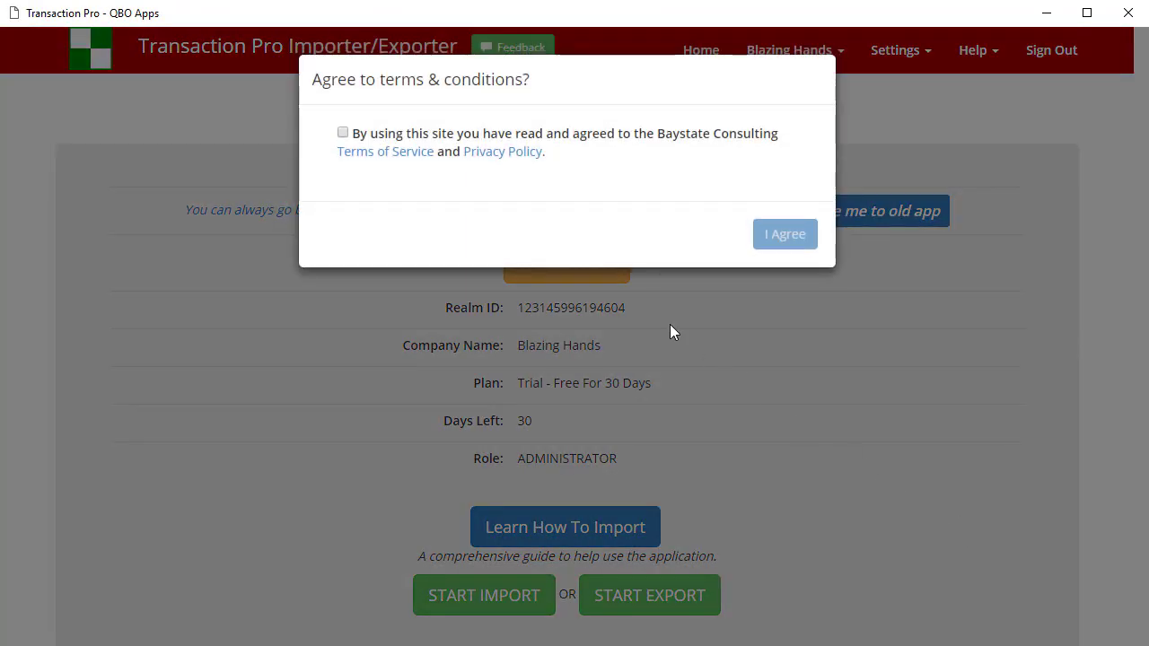
click(342, 133)
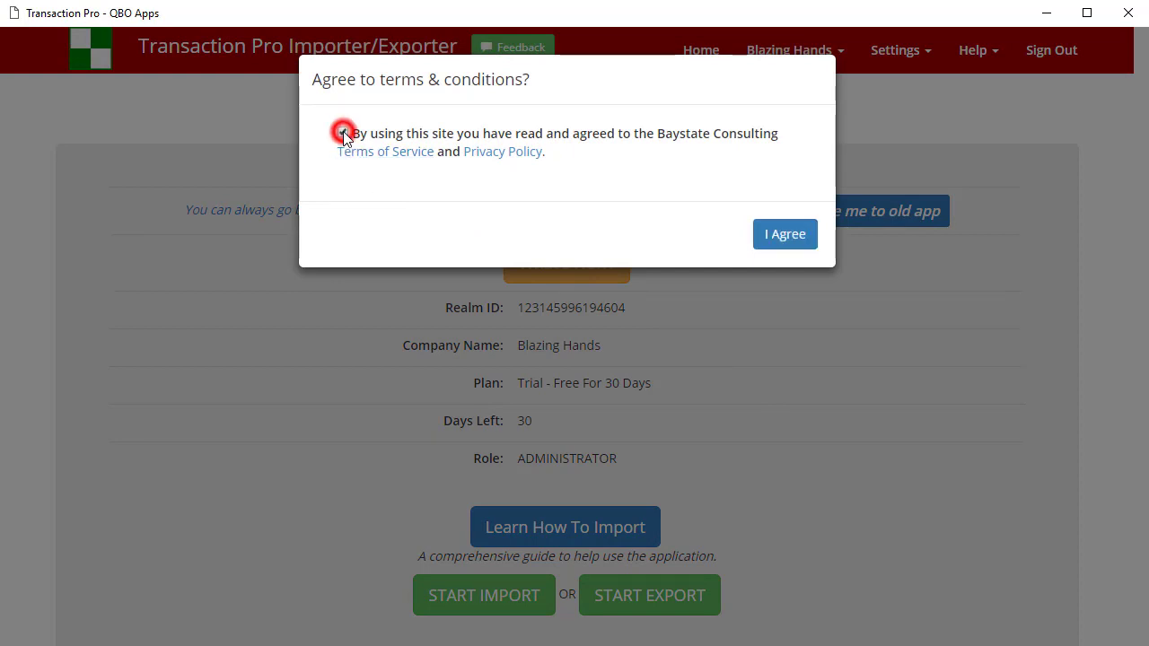
click(786, 239)
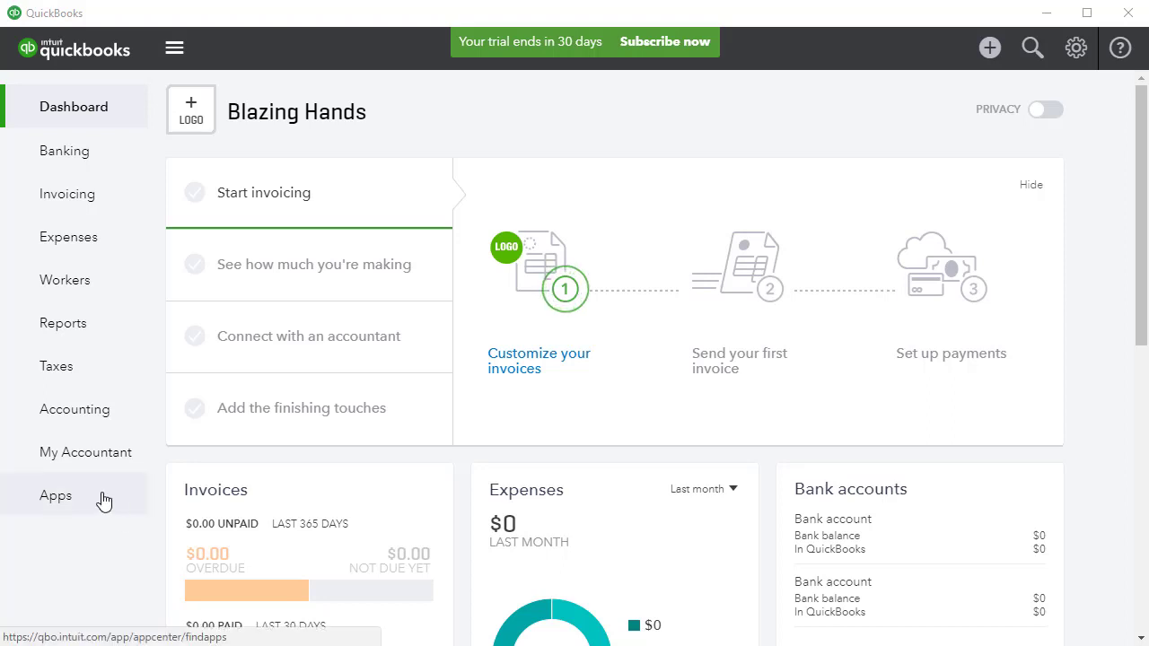
- Launch Transaction Pro Importer/Exporter from the apps already connected to QuickBooks
click(56, 495)
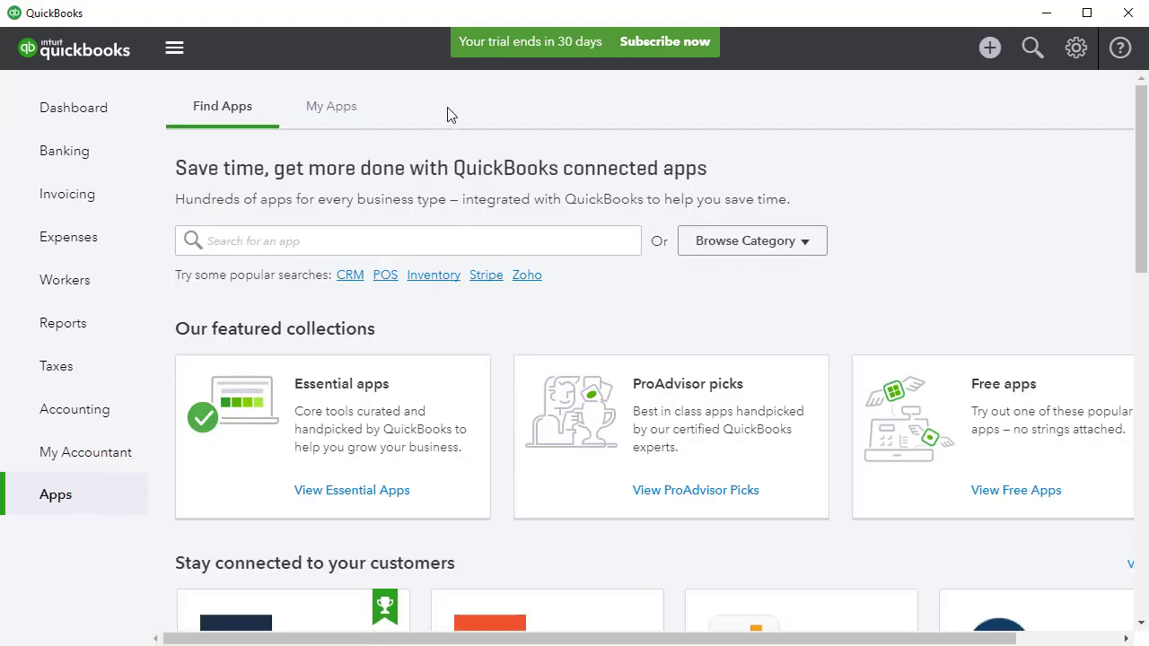
click(337, 109)
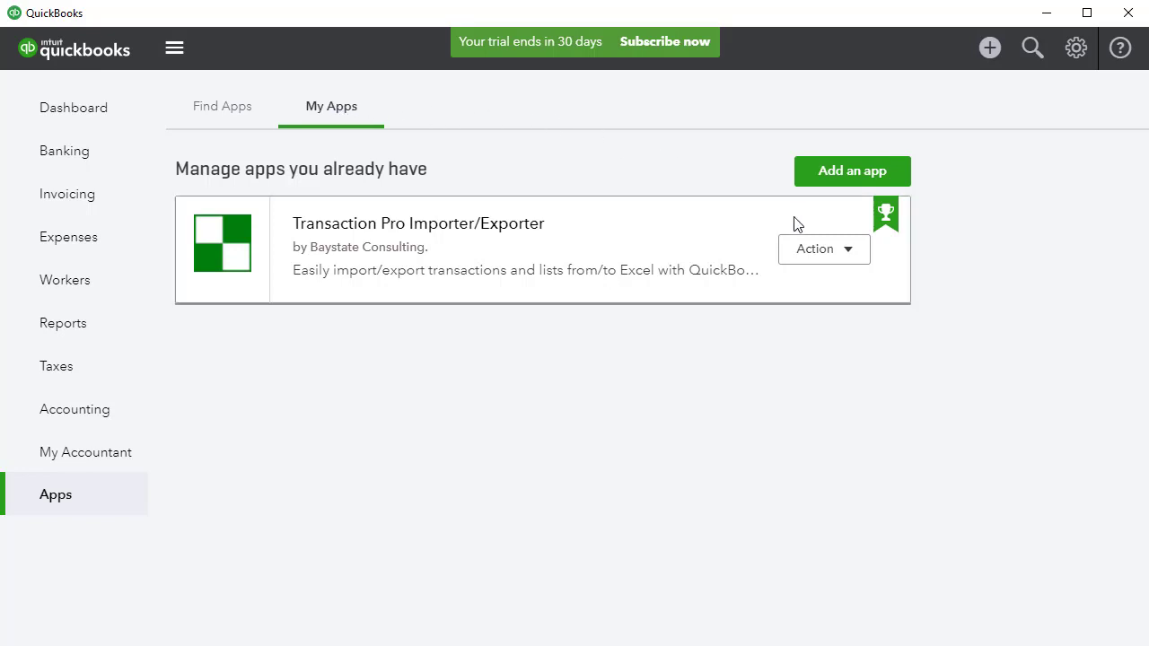
click(860, 257)
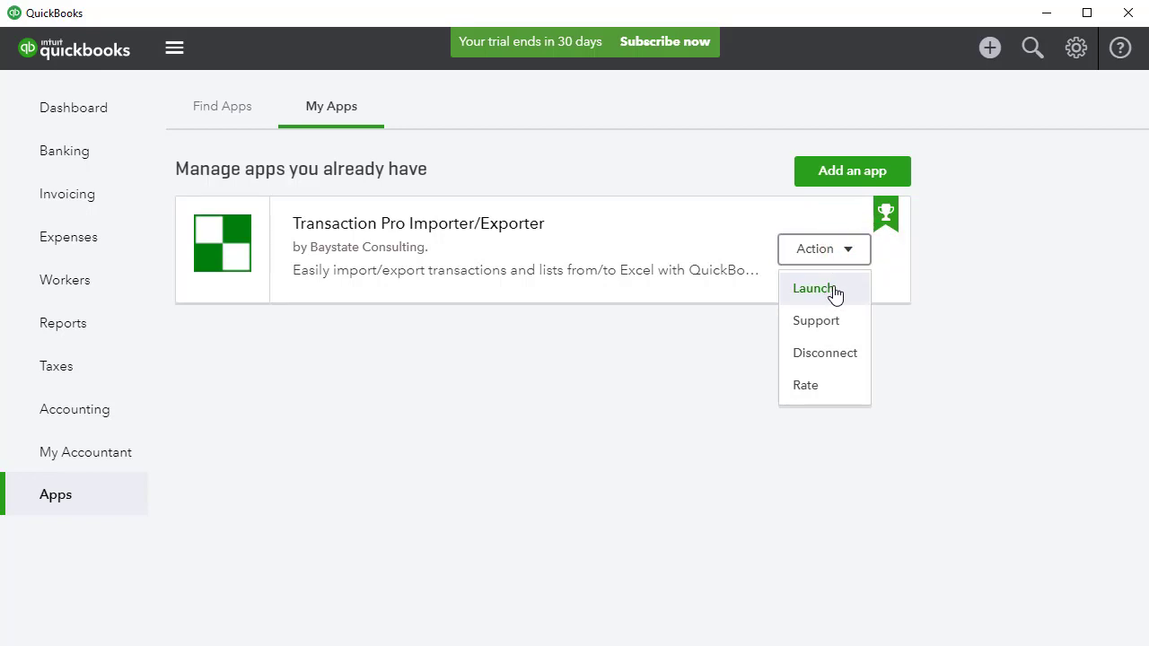
click(833, 291)
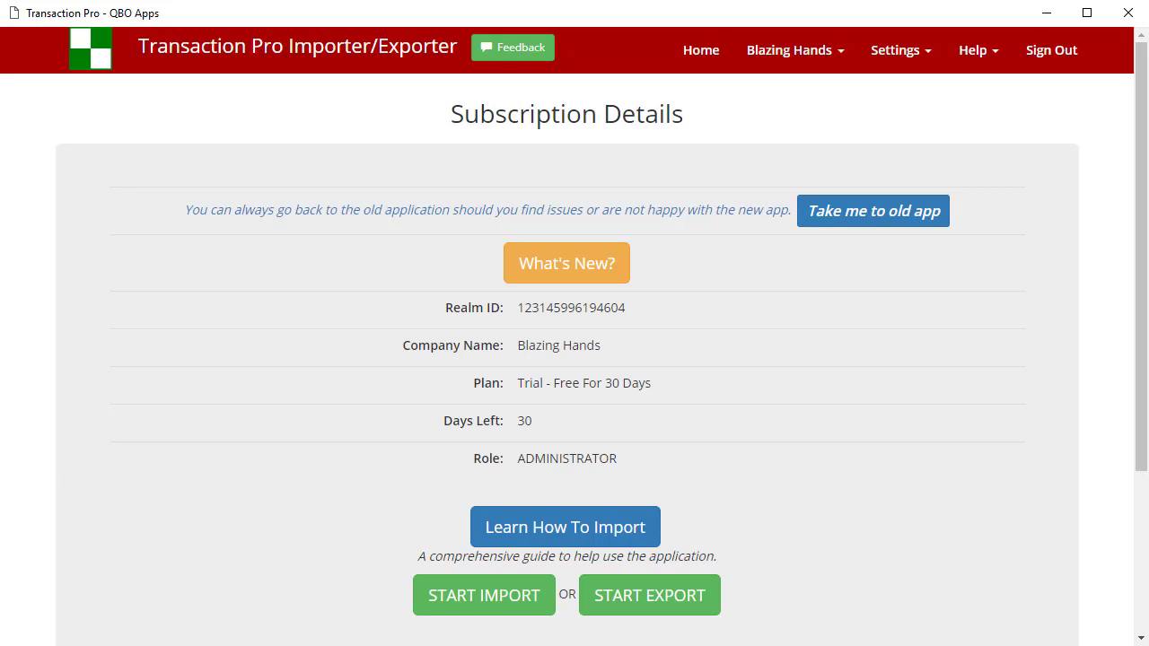
- Start an import of type Invoices and upload quickbooks_export.csv from the Downloads folder
click(472, 603)
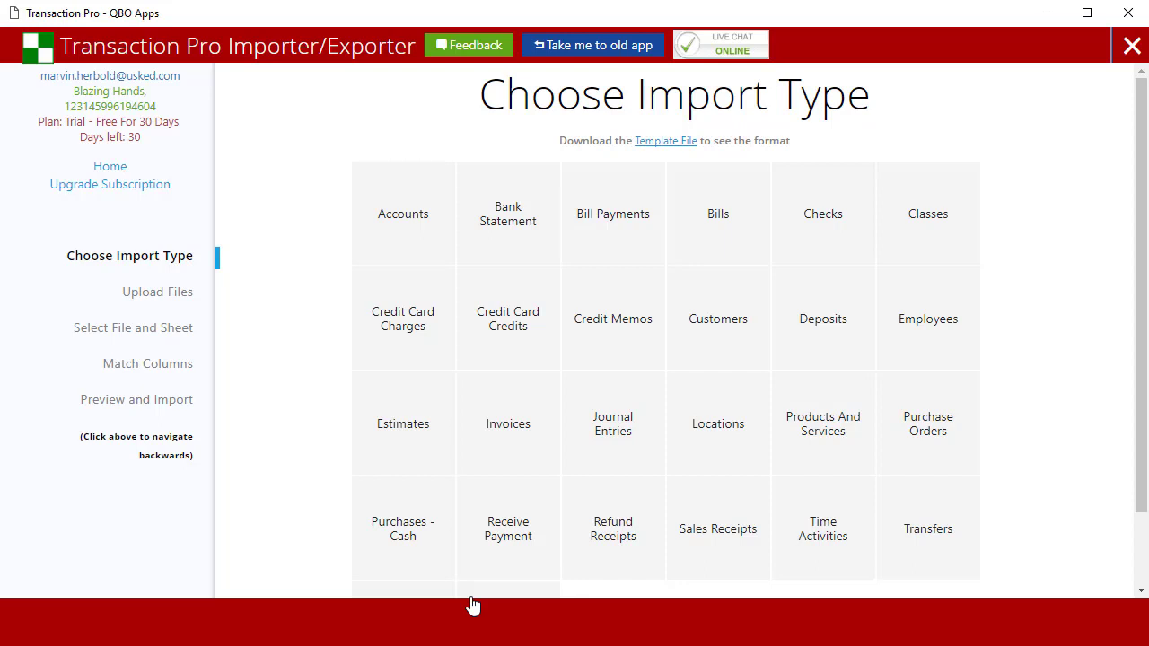
click(524, 449)
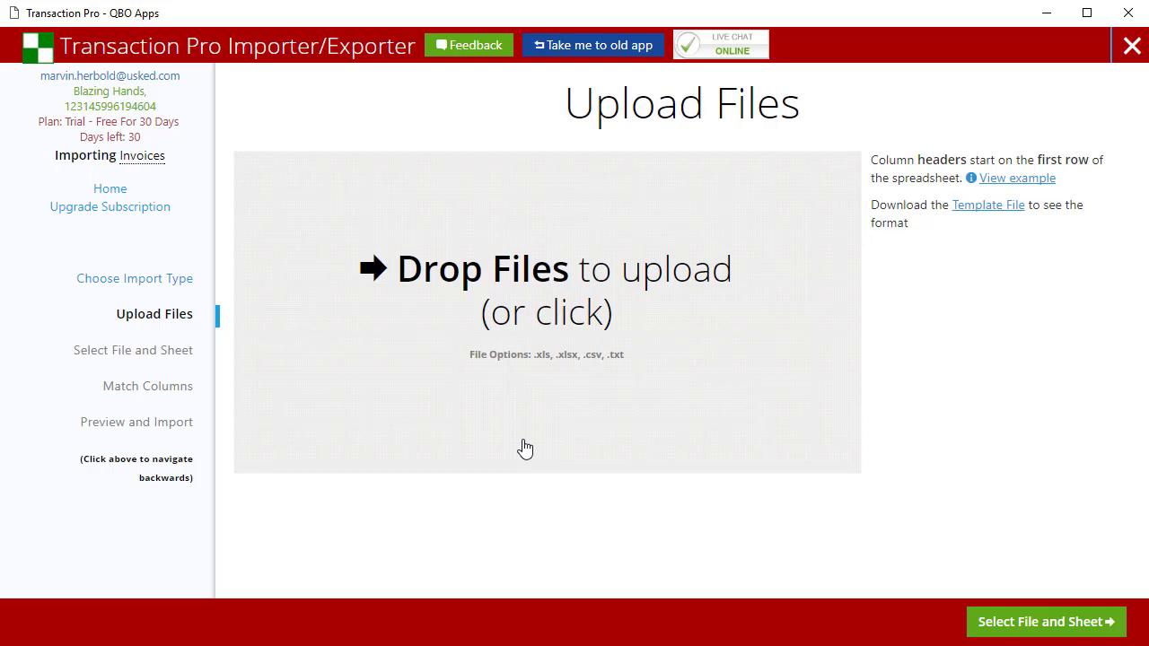
click(551, 319)
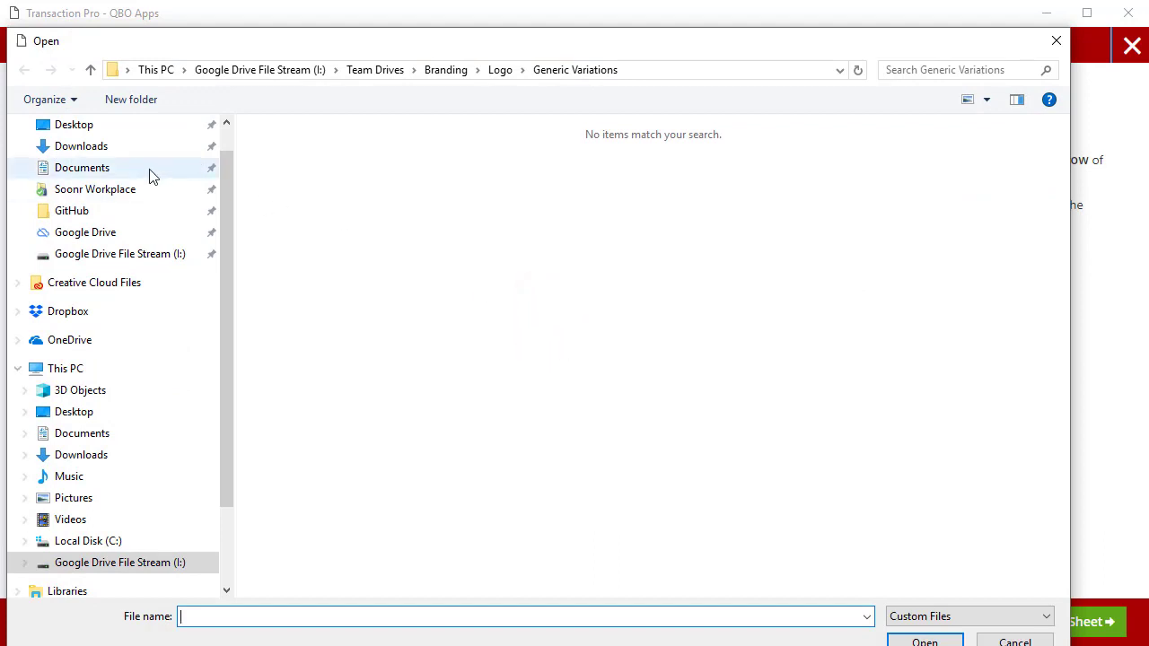
click(81, 148)
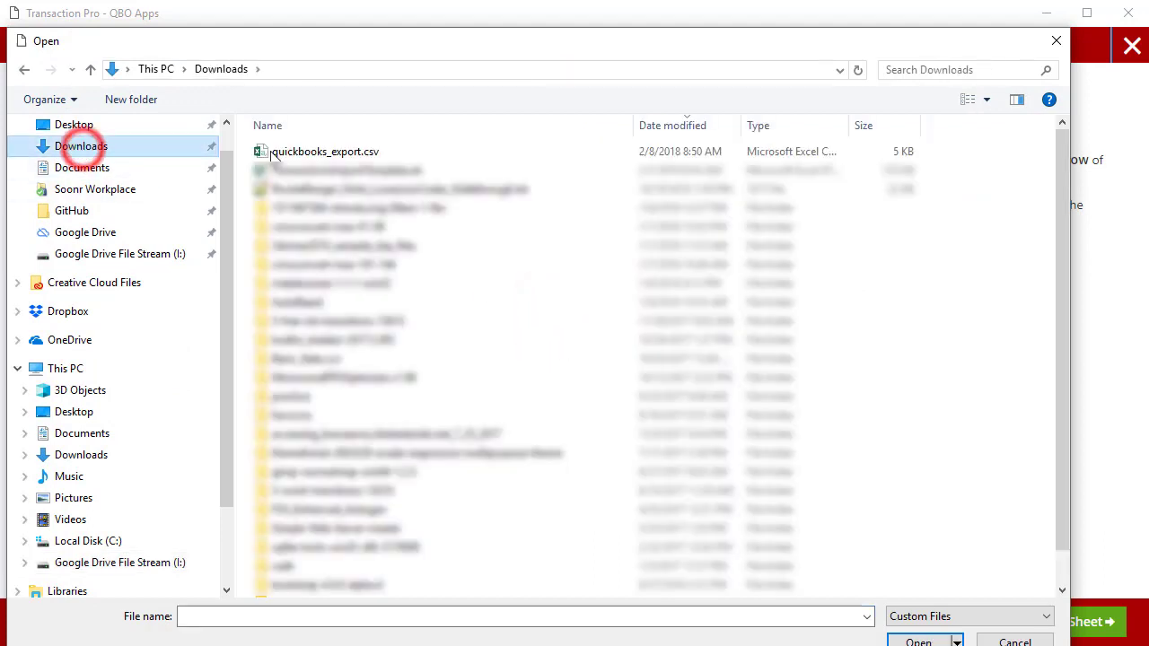
click(333, 152)
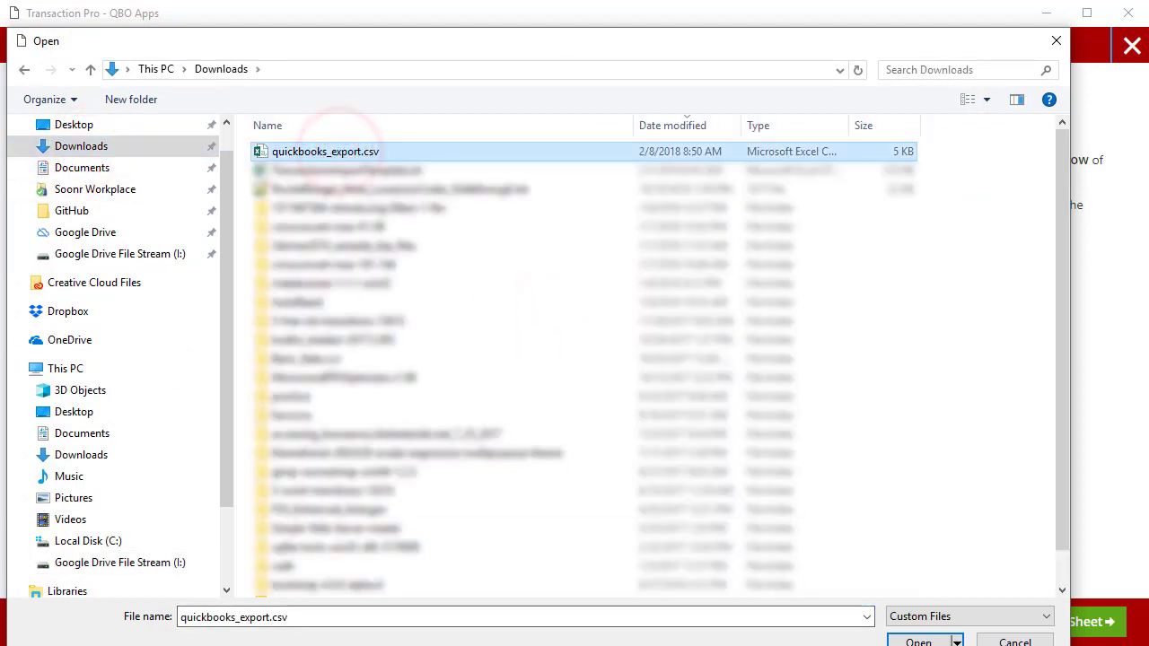
click(918, 640)
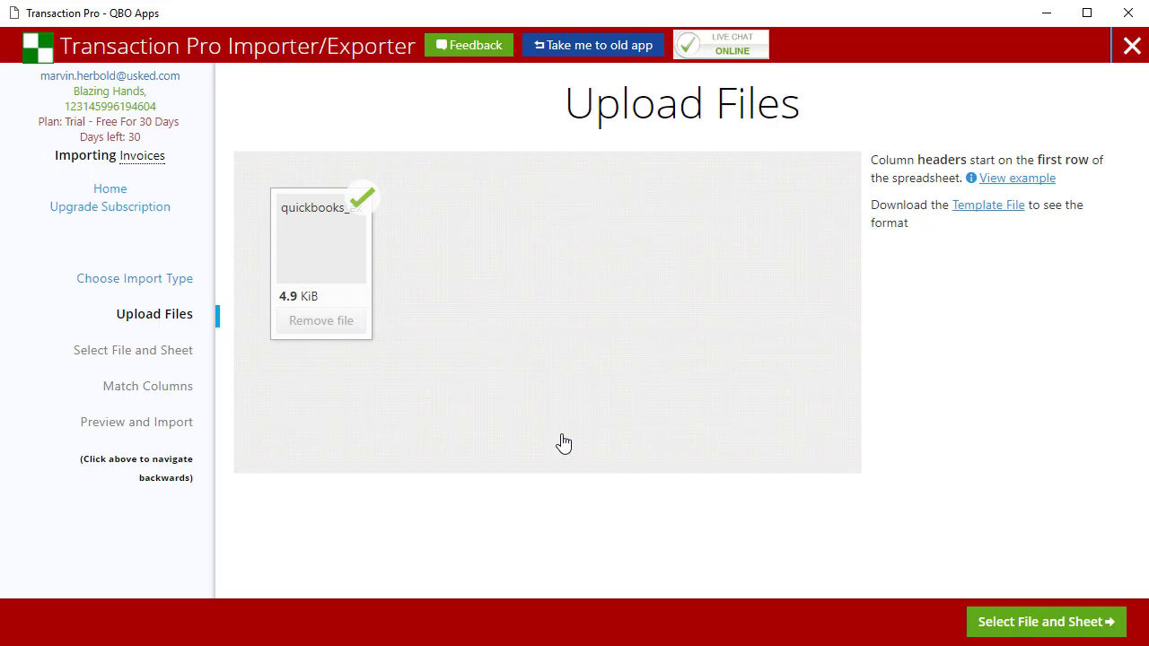
- Import the quickbooks_export.csv sheet into QuickBooks Online with the existing column matches and all previewed transactions included
click(1041, 631)
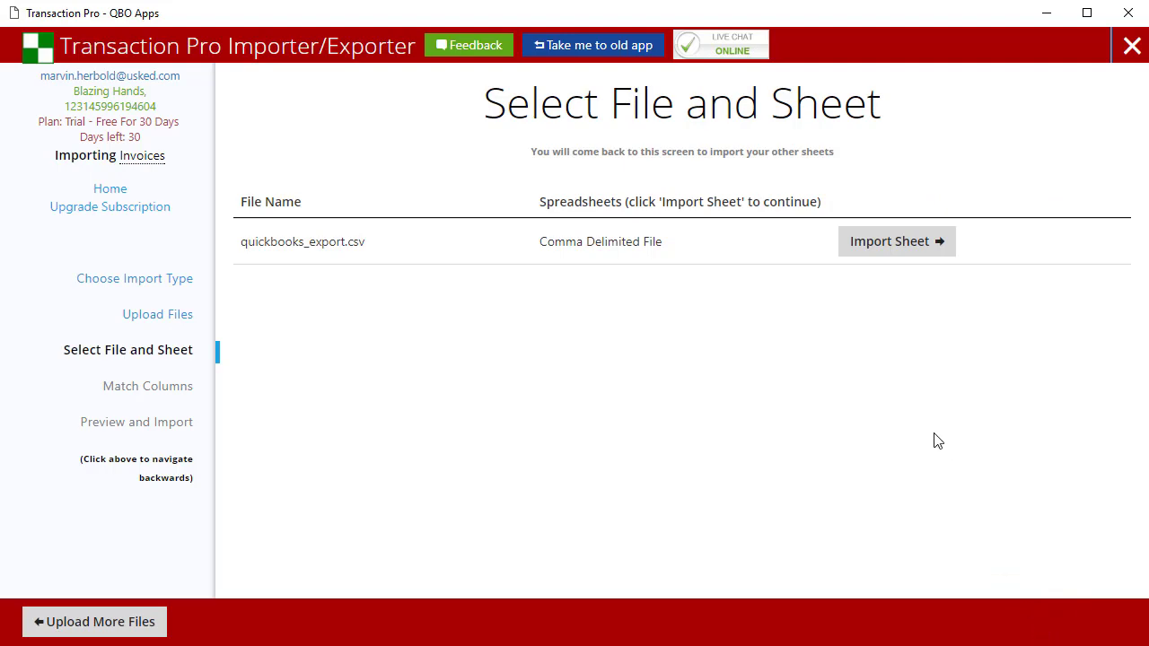
click(889, 242)
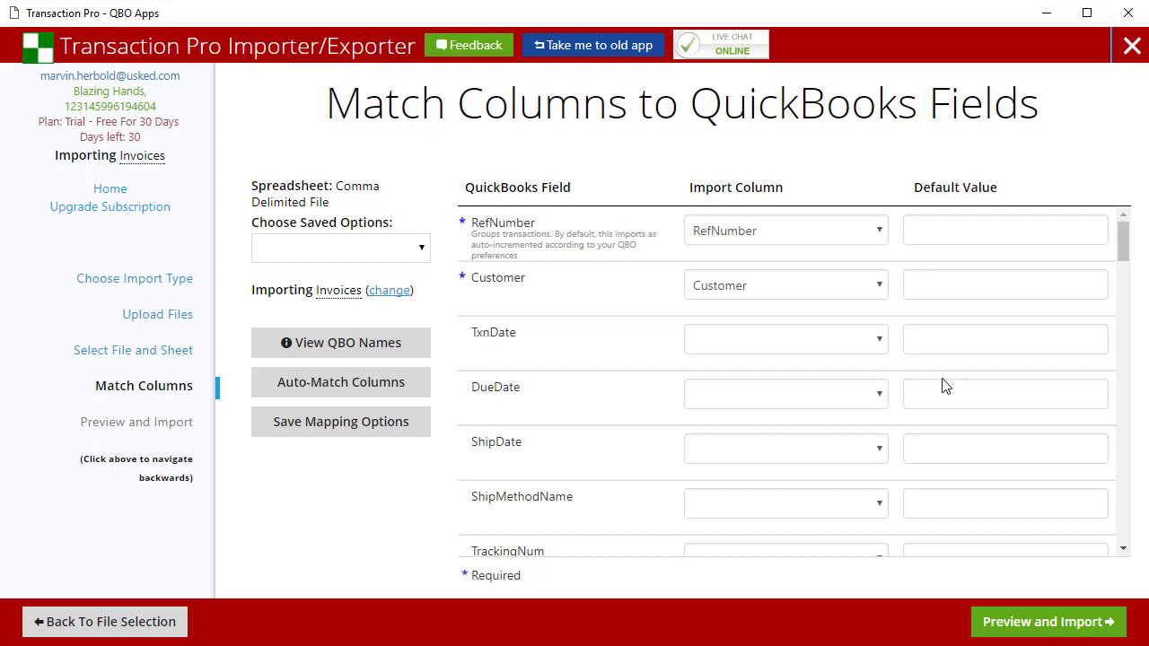
click(1045, 628)
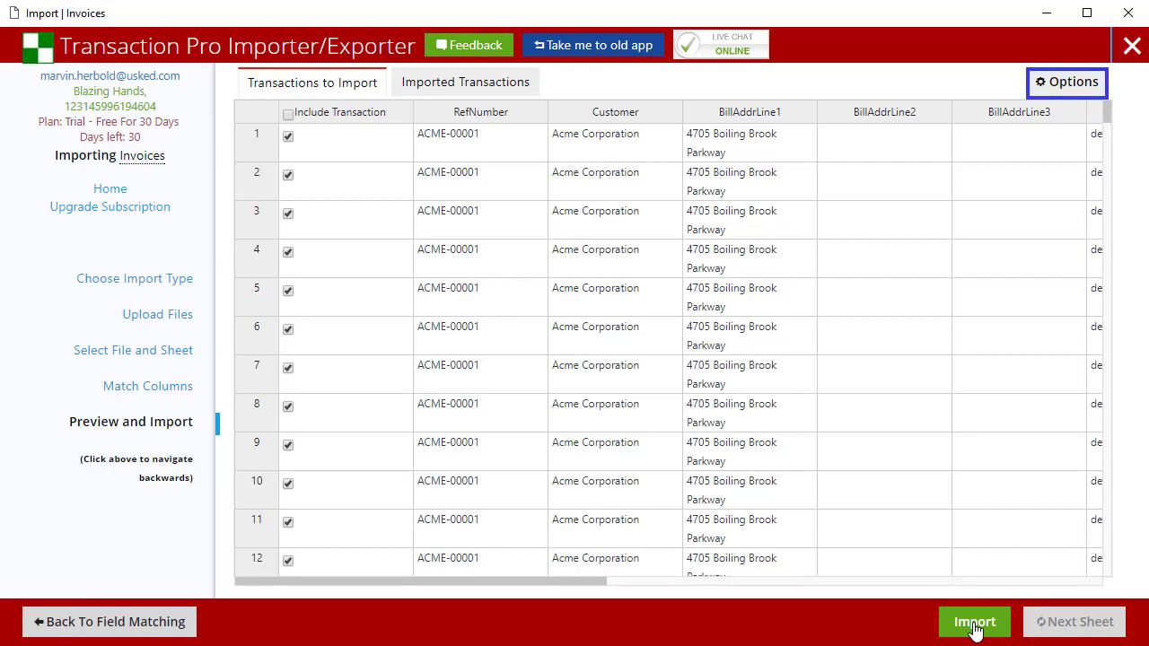
click(974, 628)
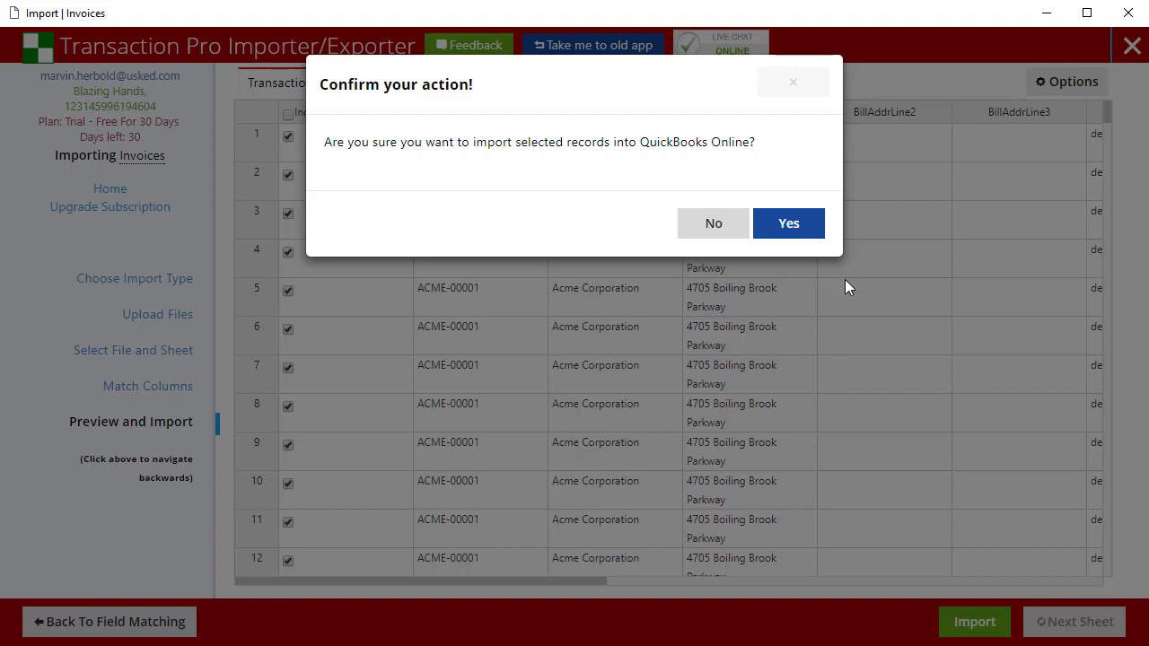
click(796, 229)
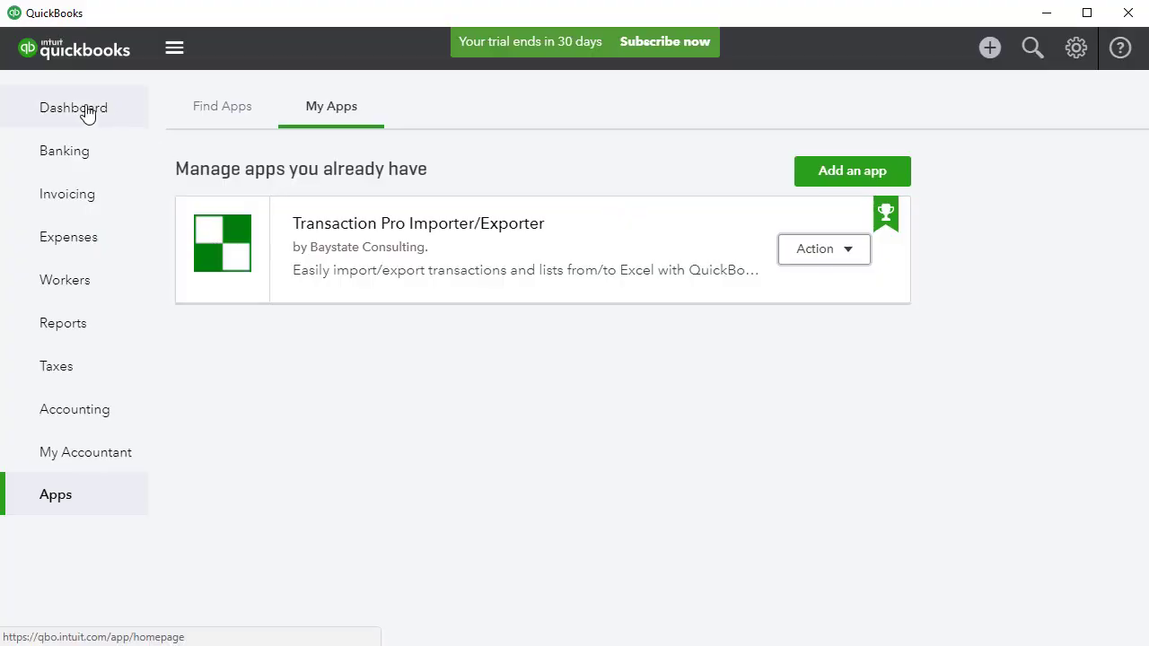
- Switch back to QuickBooks, check the dashboard's invoice summary, and review the imported Acme Corporation invoice before closing it
click(86, 113)
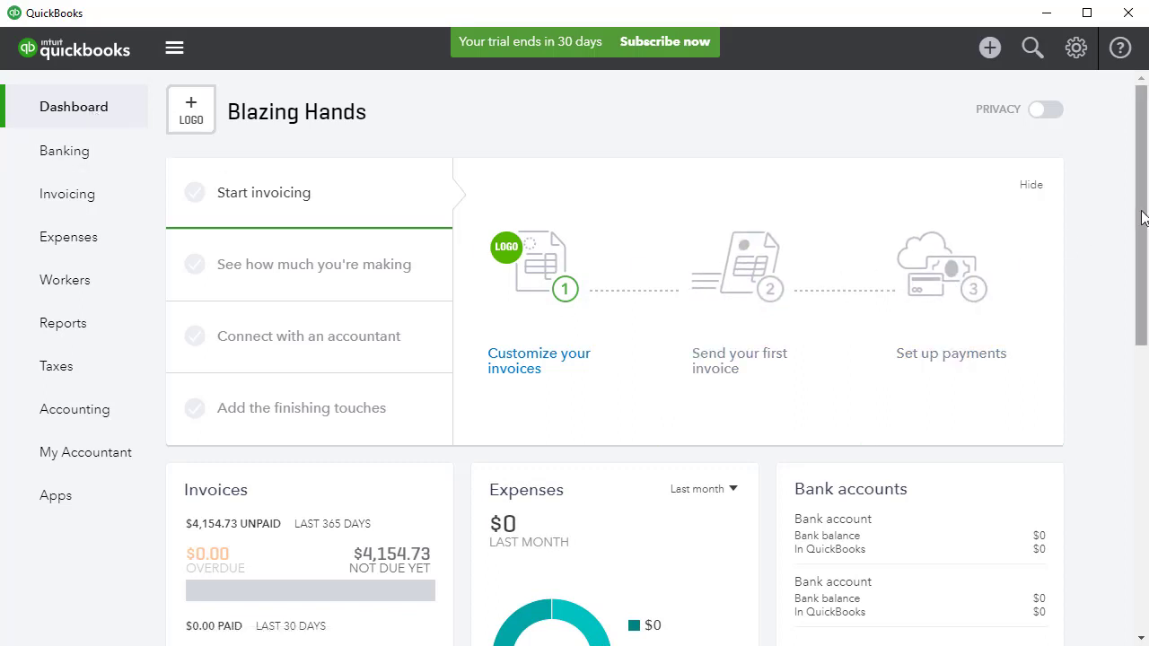
drag(1142, 218, 1142, 332)
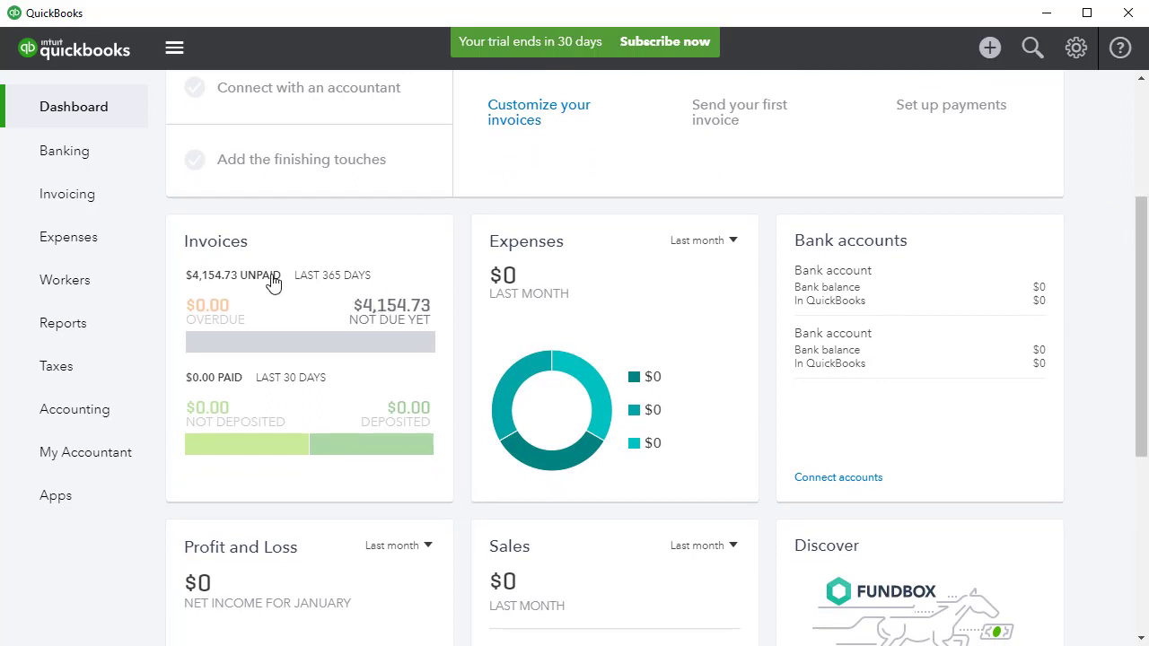
click(64, 203)
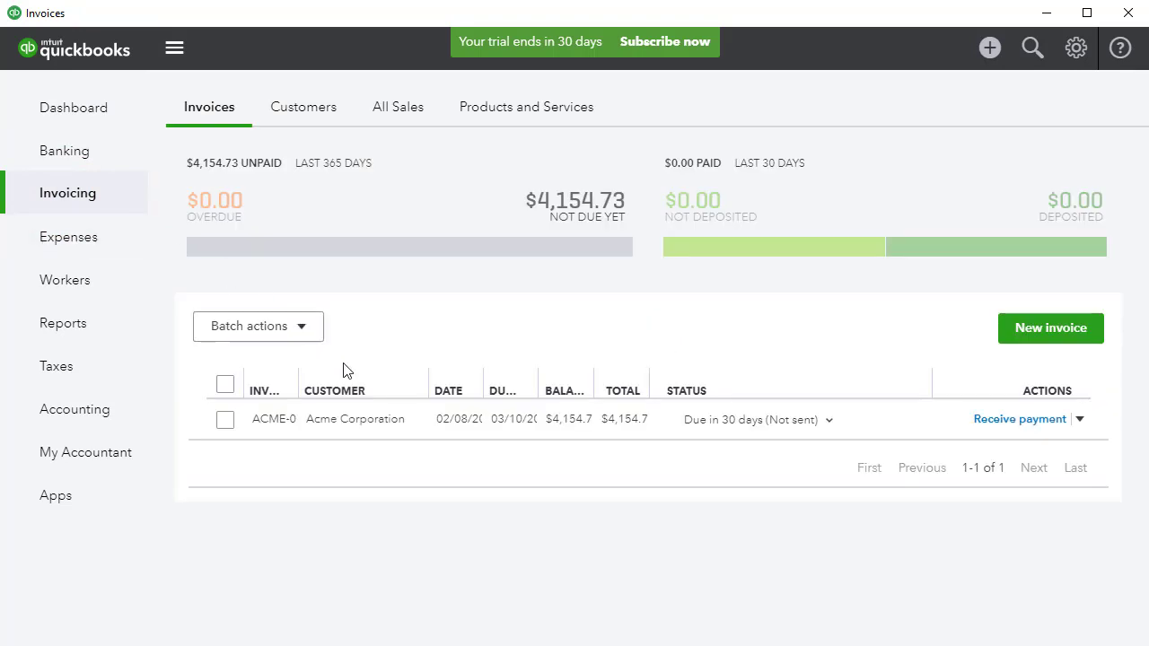
click(346, 426)
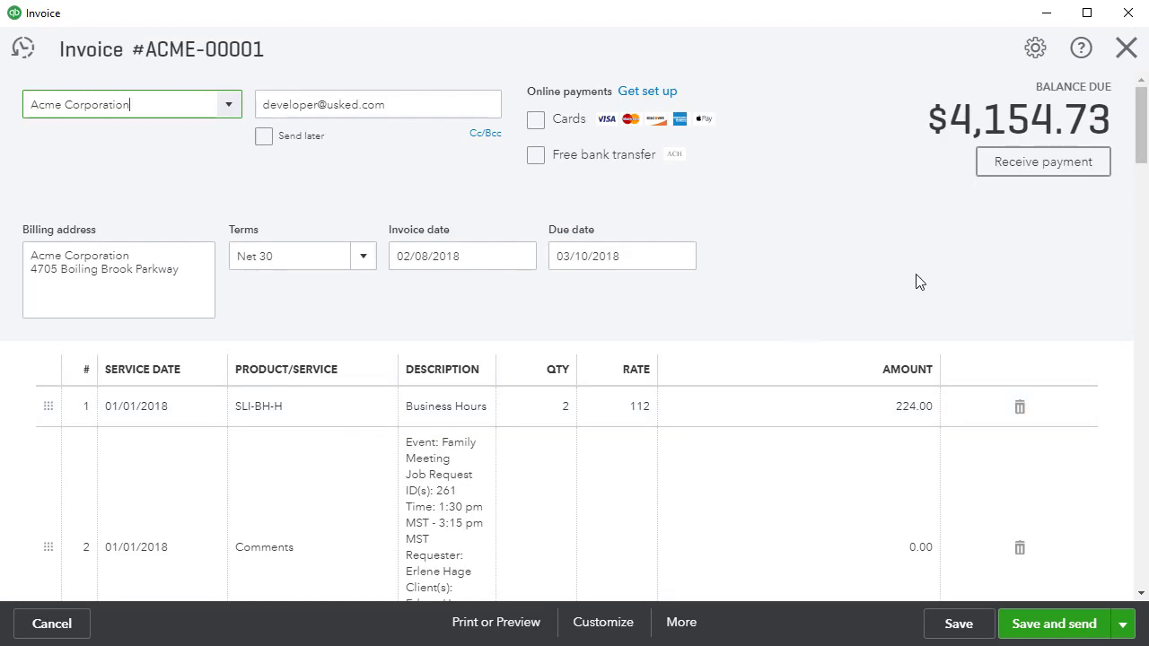
click(1126, 50)
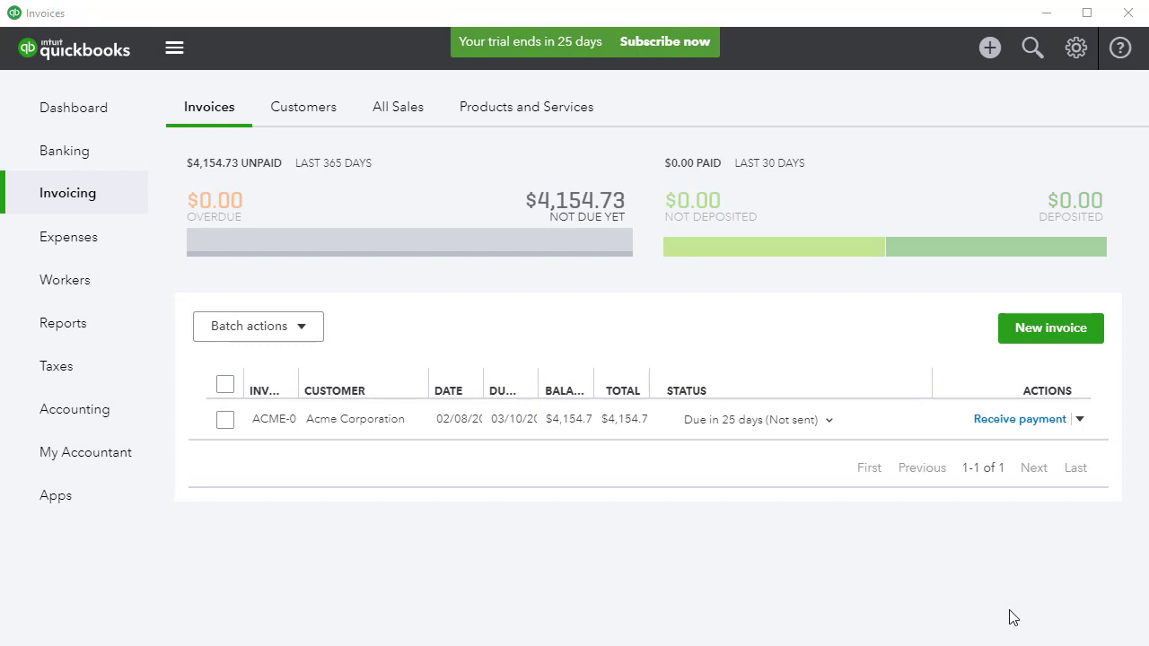
- Open the Products and Services list and examine the service items it contains
click(543, 115)
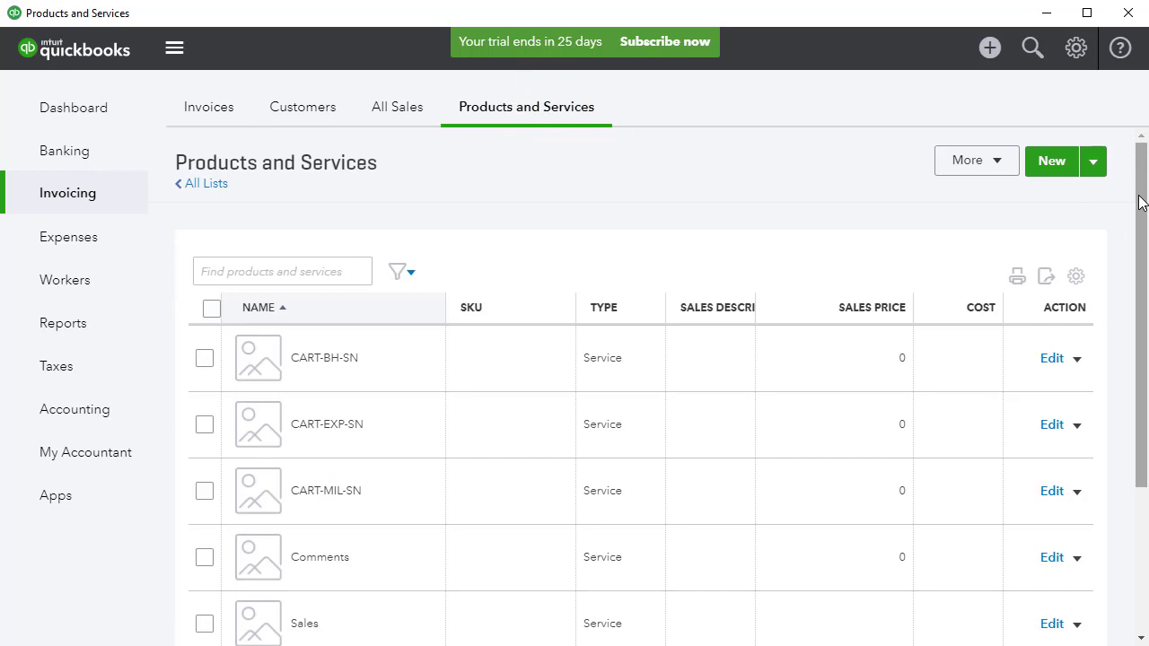
drag(1139, 202, 1117, 182)
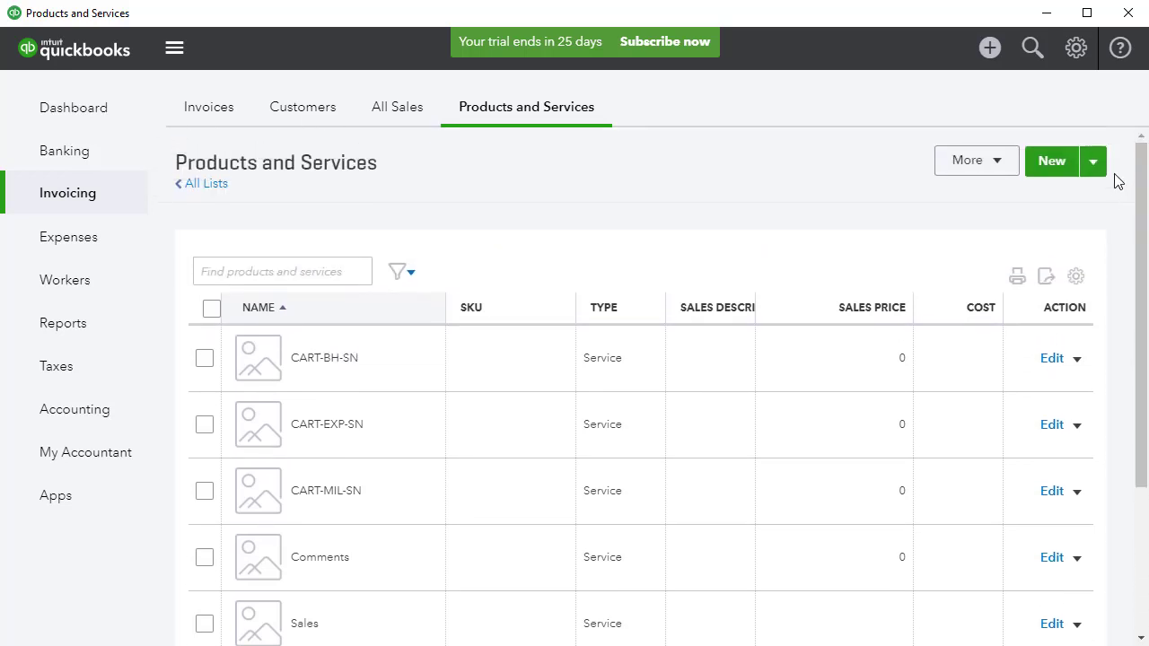